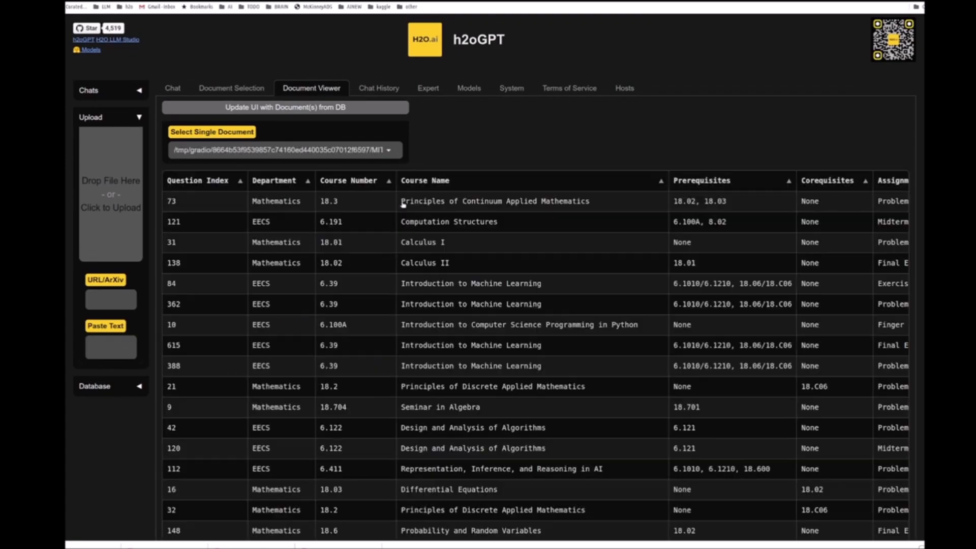
View gpu_mem_track.py, example.xlsx and README.md one after another in the document viewer
scroll(424, 216, up, 8)
scroll(424, 218, up, 5)
click(387, 150)
click(411, 247)
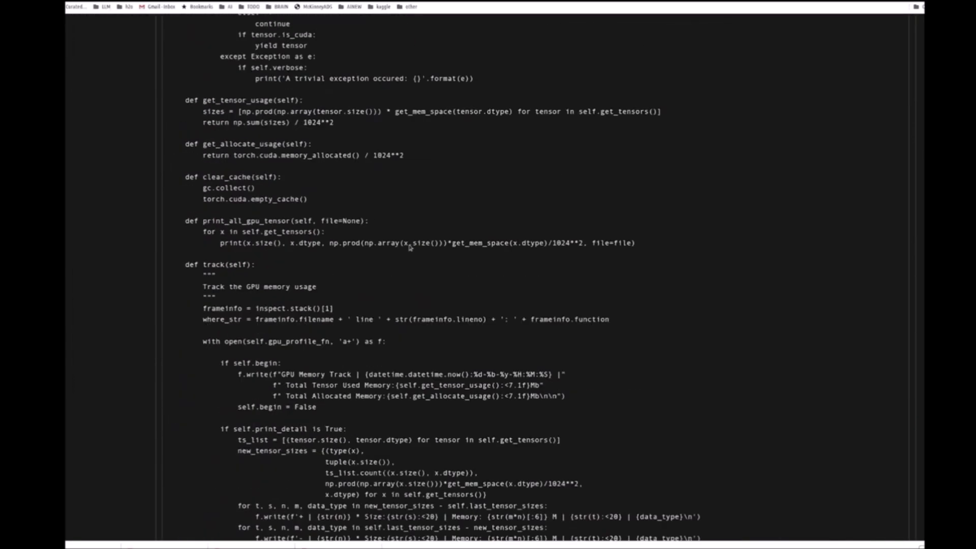
click(411, 264)
scroll(413, 261, down, 5)
scroll(414, 262, up, 5)
click(402, 283)
scroll(404, 276, down, 10)
scroll(403, 277, up, 10)
click(102, 291)
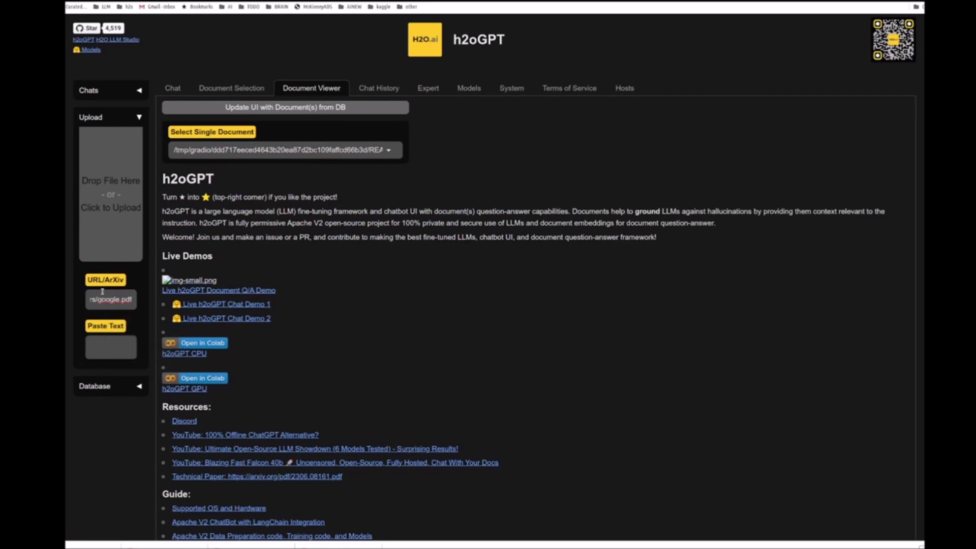
click(132, 321)
key(Return)
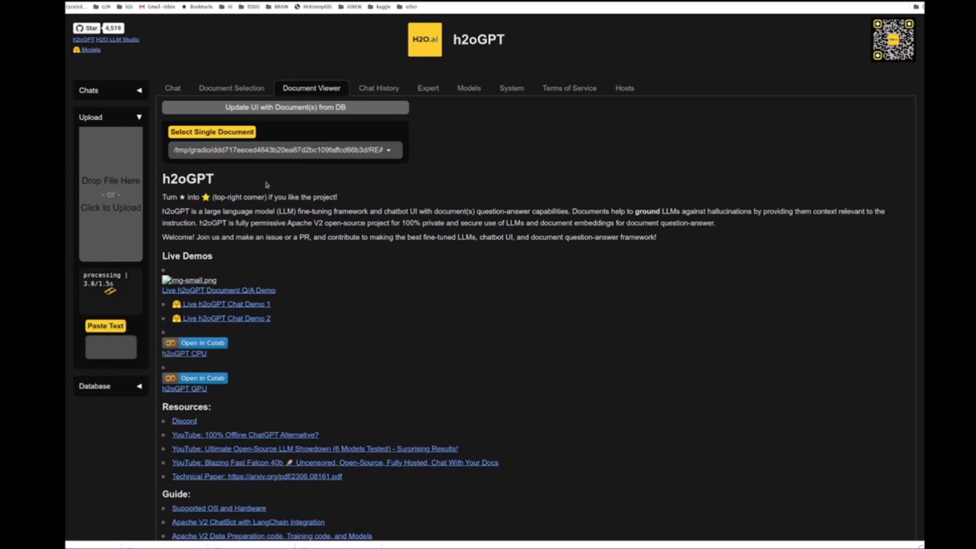
Browse the newly added google.pdf in the document viewer, enlarge its pages, and check it in a separate tab
click(390, 151)
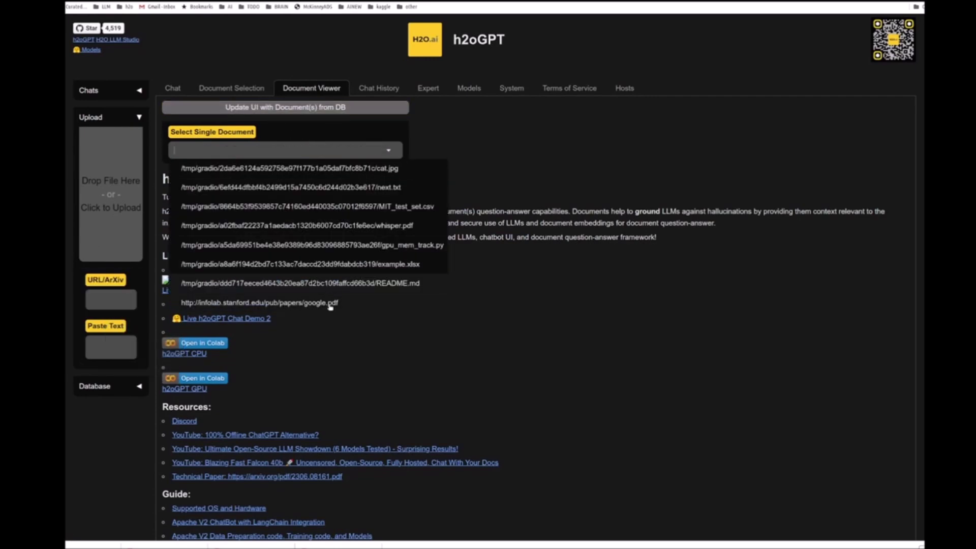
click(259, 303)
scroll(442, 305, down, 5)
scroll(690, 356, down, 20)
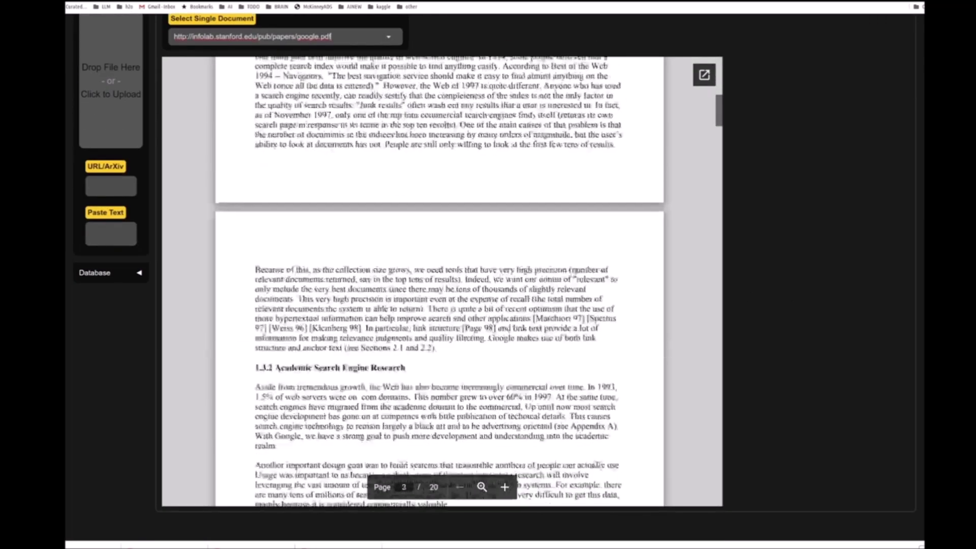
scroll(690, 305, up, 20)
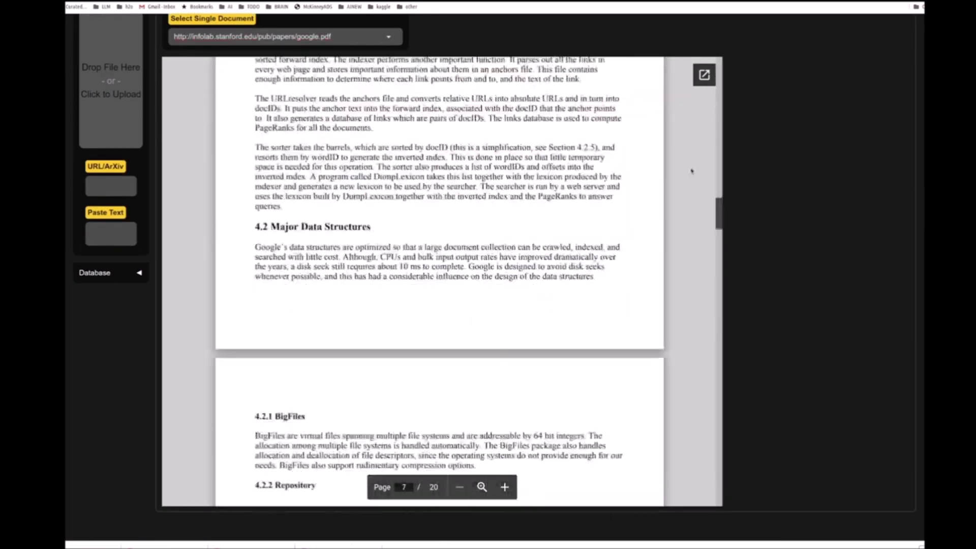
click(504, 487)
click(704, 74)
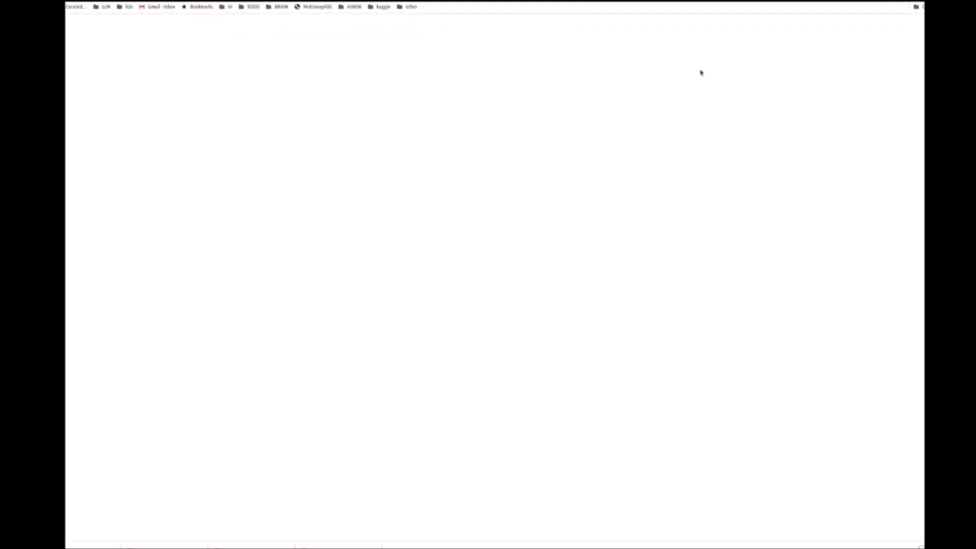
key(ctrl+w)
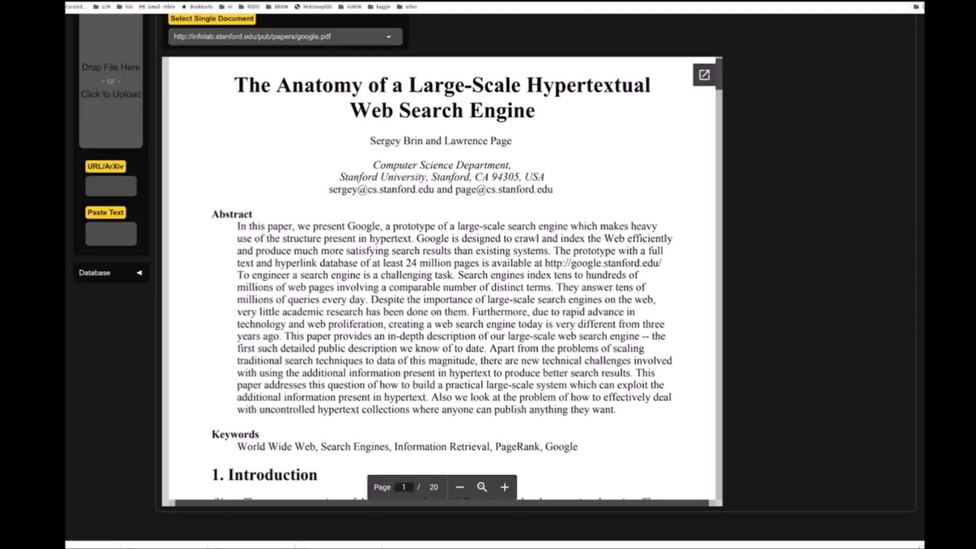
Export the saved chats and download the exported chat file to inspect its contents
scroll(447, 132, up, 3)
click(381, 88)
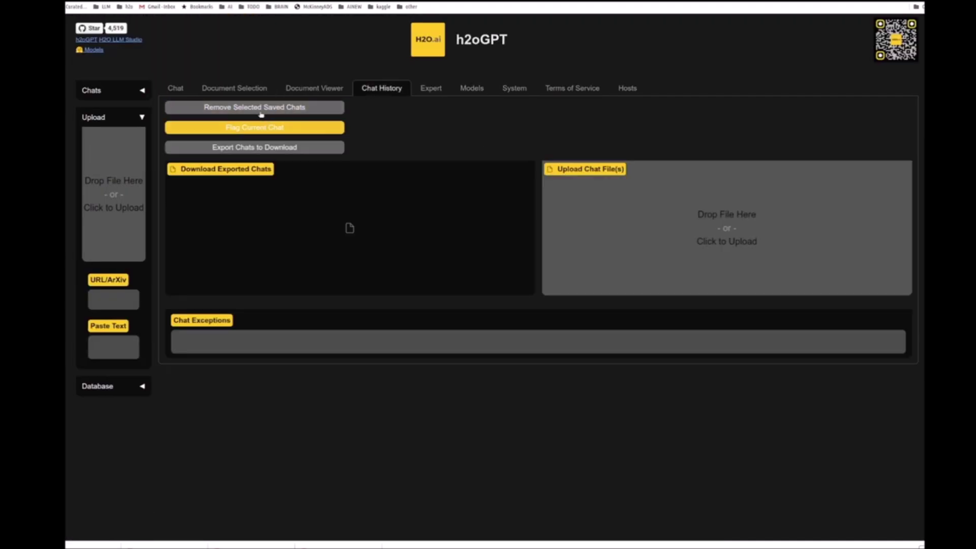
click(250, 149)
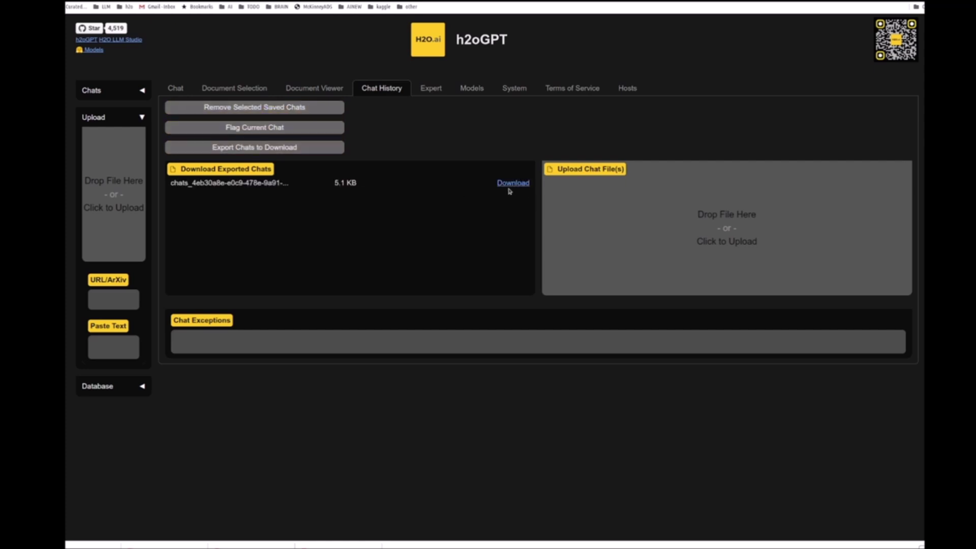
click(513, 183)
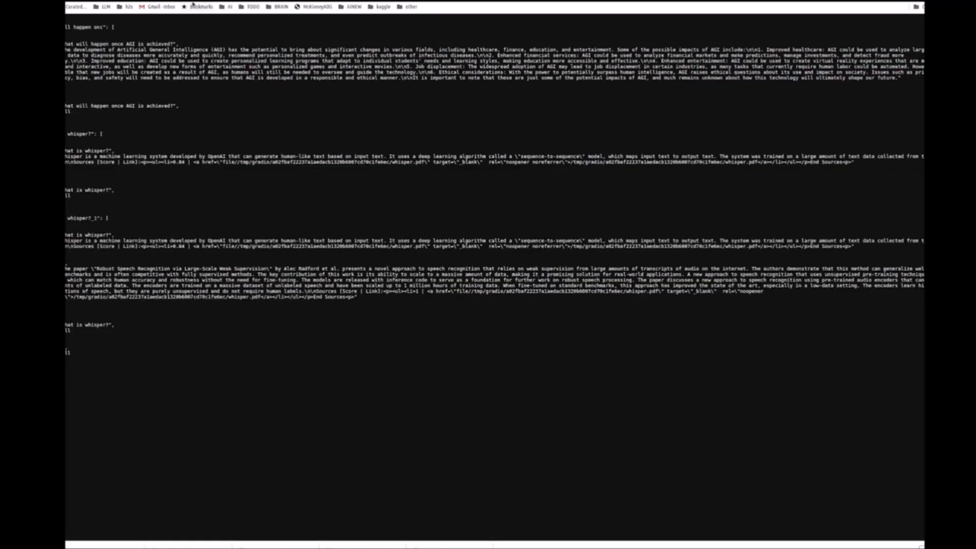
key(ctrl+w)
Review the Expert generation settings and the Models page options
click(431, 88)
scroll(375, 283, down, 8)
scroll(374, 283, up, 8)
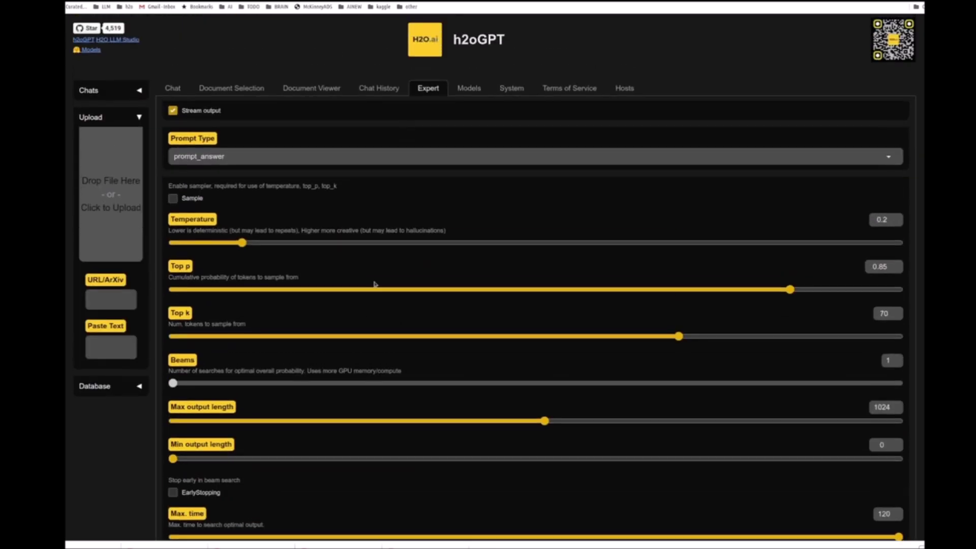
click(466, 90)
click(631, 133)
scroll(434, 256, down, 10)
scroll(429, 260, up, 5)
Expand the saved chats list and set Window Size to 6 in the System settings
click(511, 89)
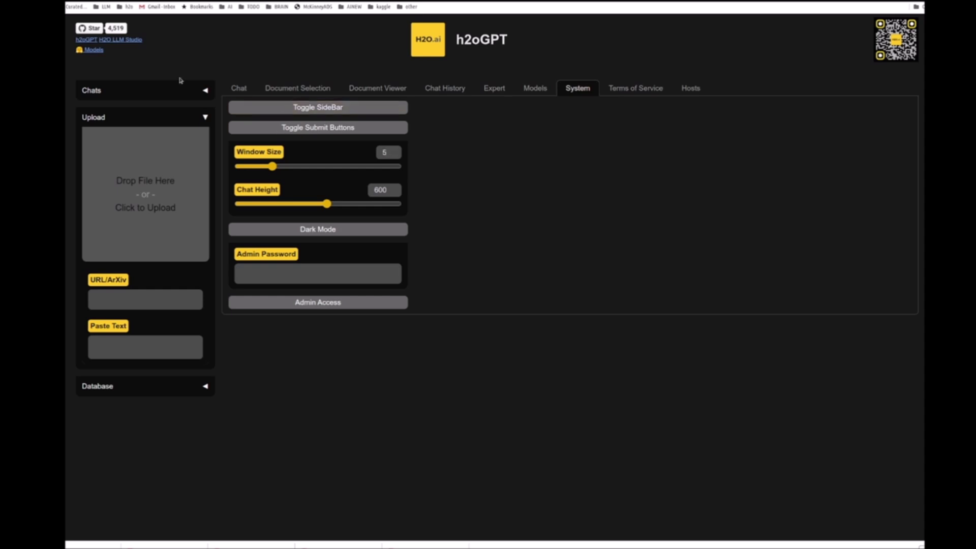
click(188, 95)
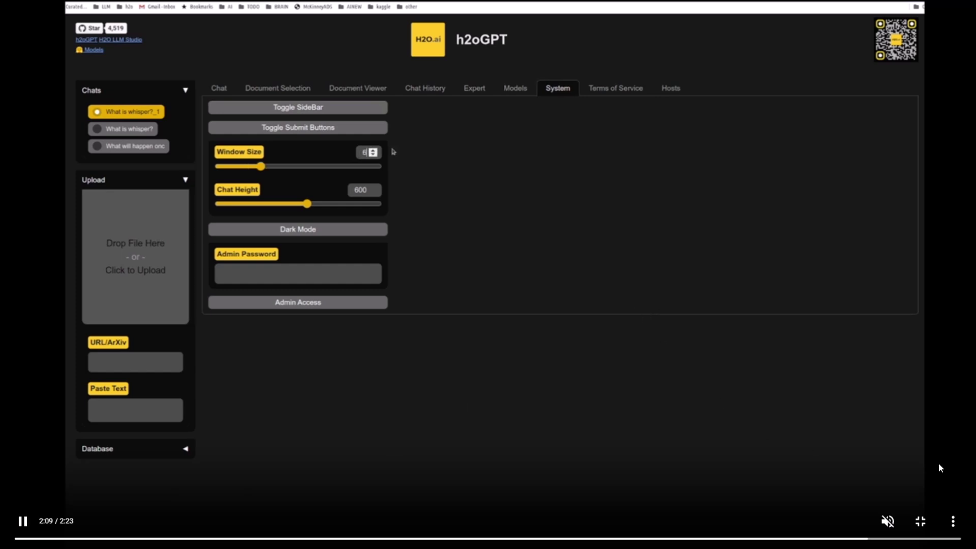
Leave the full-screen demo video and examine the h2oGPT README's features, supported hardware, roadmap and Getting Started sections
click(921, 521)
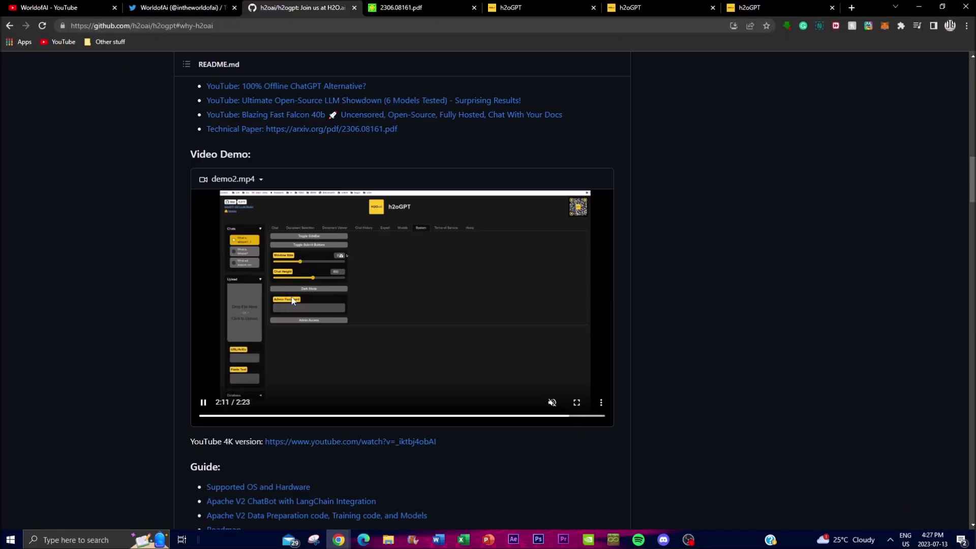
scroll(766, 303, up, 10)
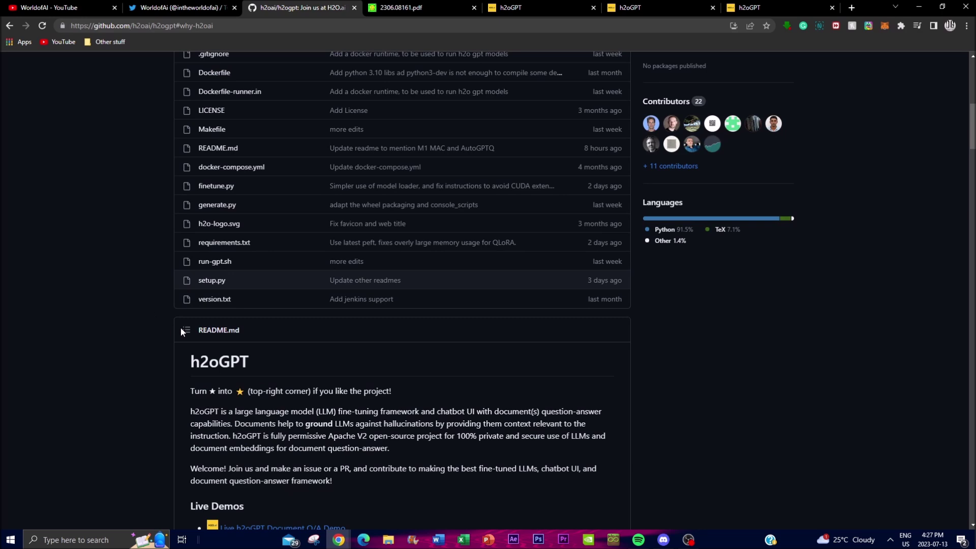
scroll(305, 396, down, 5)
scroll(319, 416, down, 15)
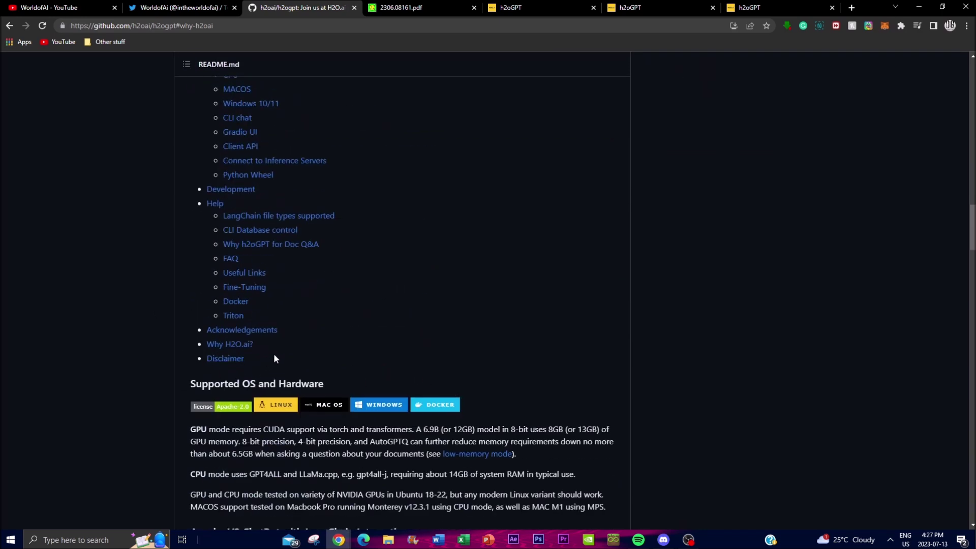
scroll(348, 383, down, 10)
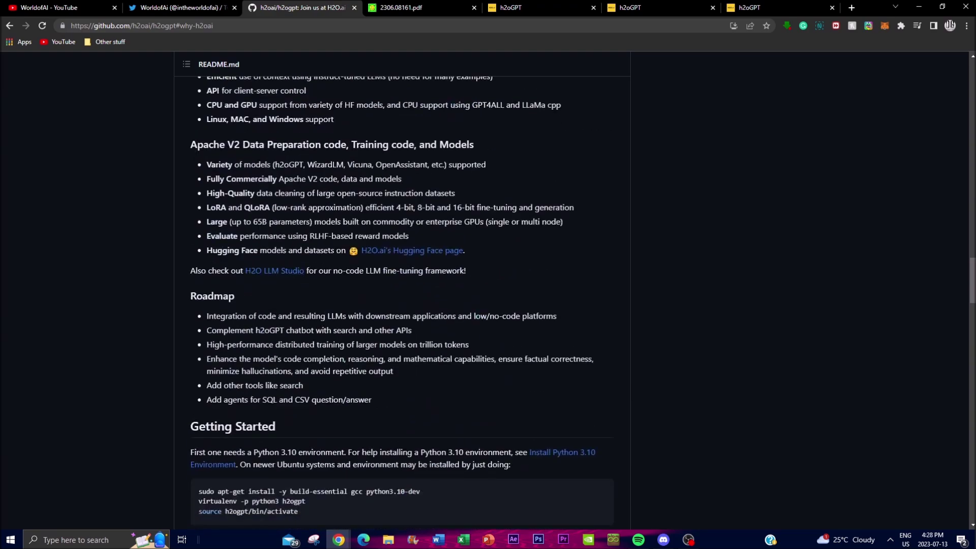
scroll(462, 321, down, 5)
scroll(547, 319, down, 6)
scroll(547, 319, up, 7)
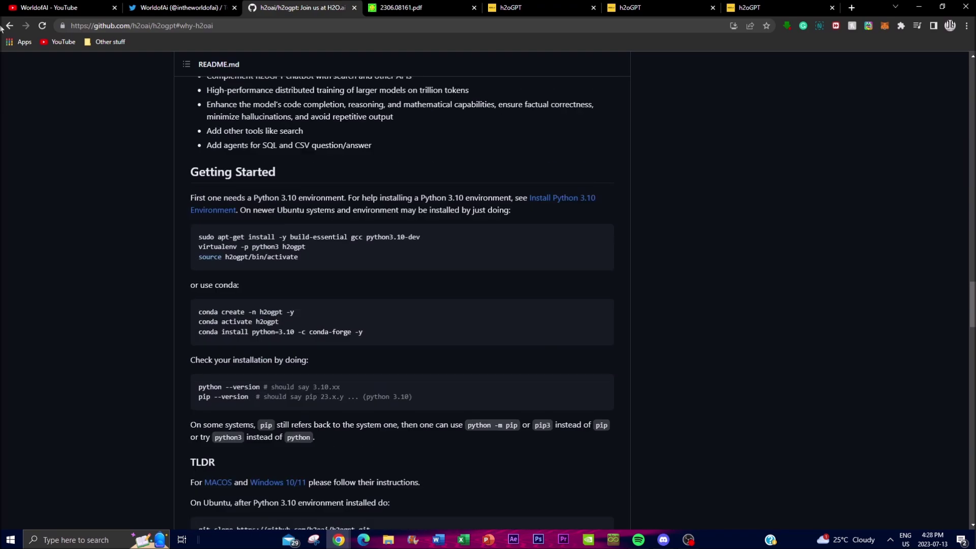
Examine the MMLU benchmark table and the Foundation Models section in the h2oGPT arXiv paper
click(435, 5)
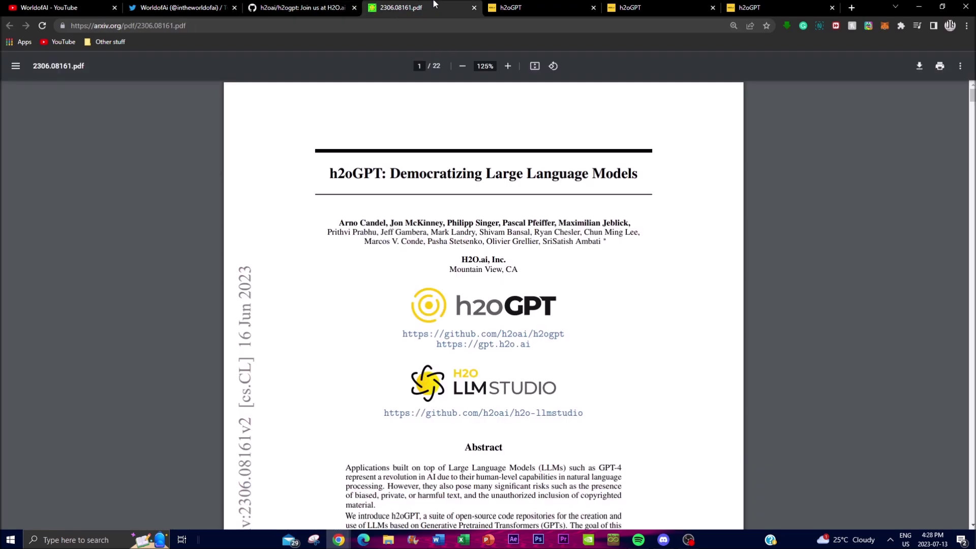
scroll(570, 249, down, 15)
scroll(570, 249, down, 18)
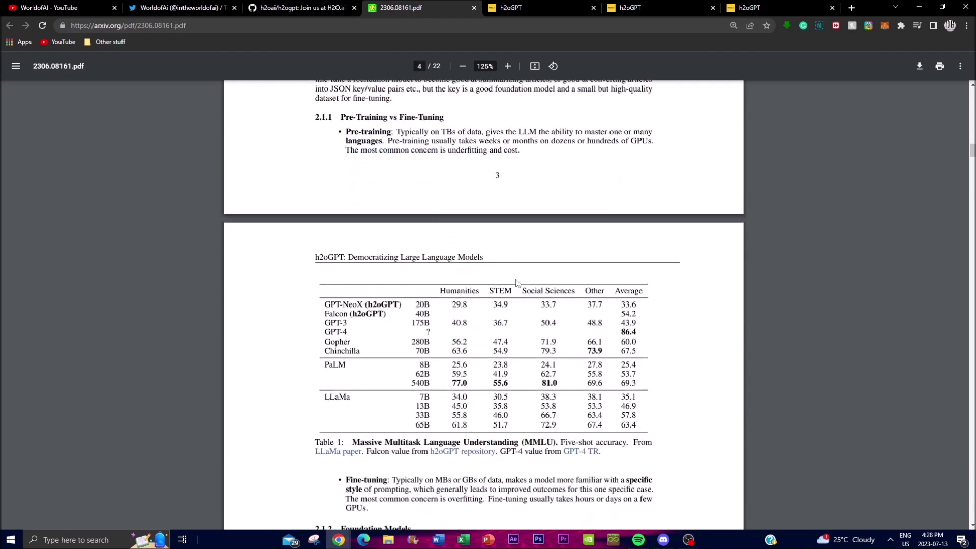
scroll(517, 283, down, 5)
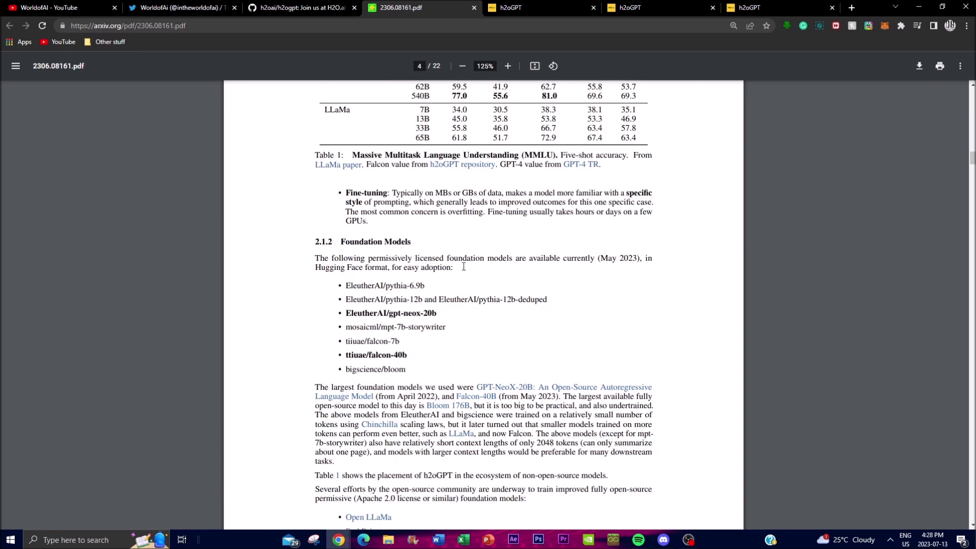
View the three live h2oGPT demos in turn: gpt-gm.h2o.ai, gpt.h2o.ai and falcon.h2o.ai
click(556, 9)
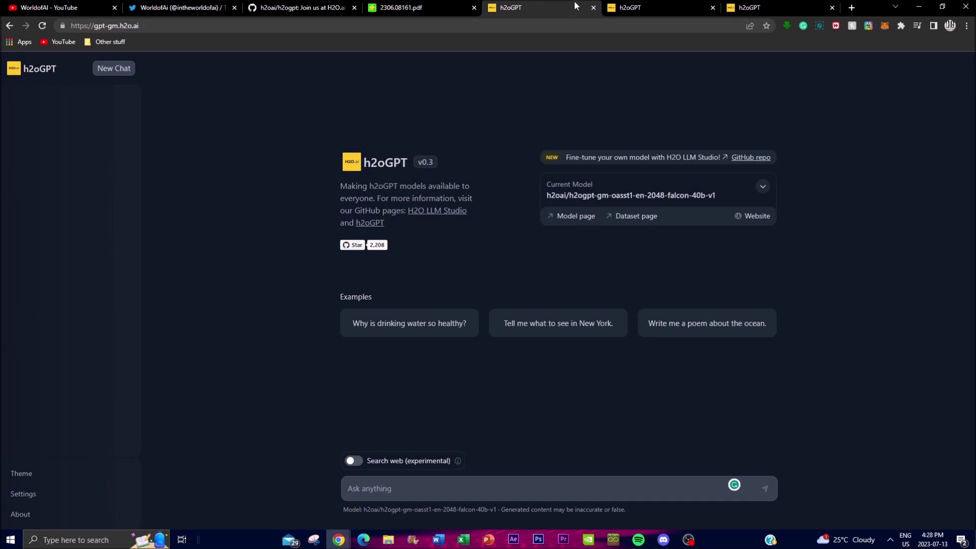
click(681, 7)
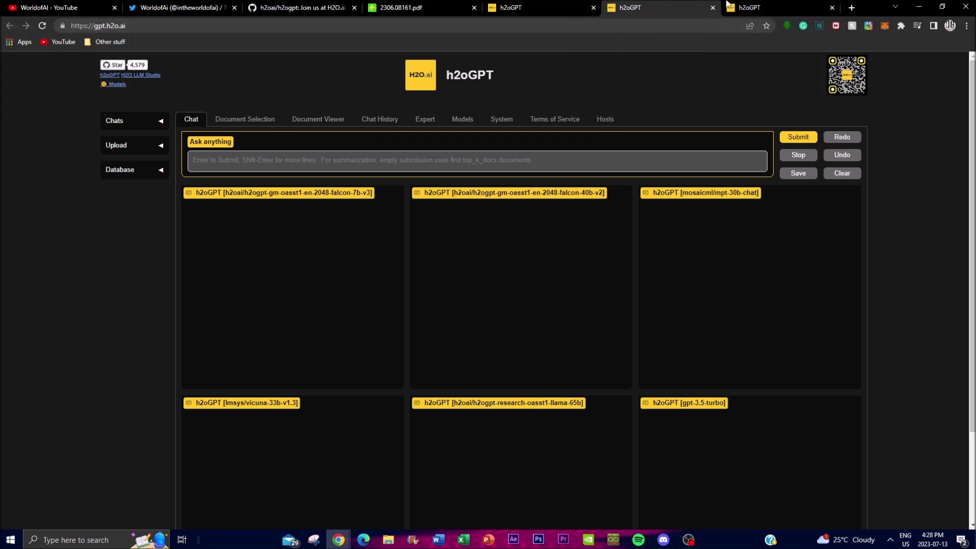
click(756, 5)
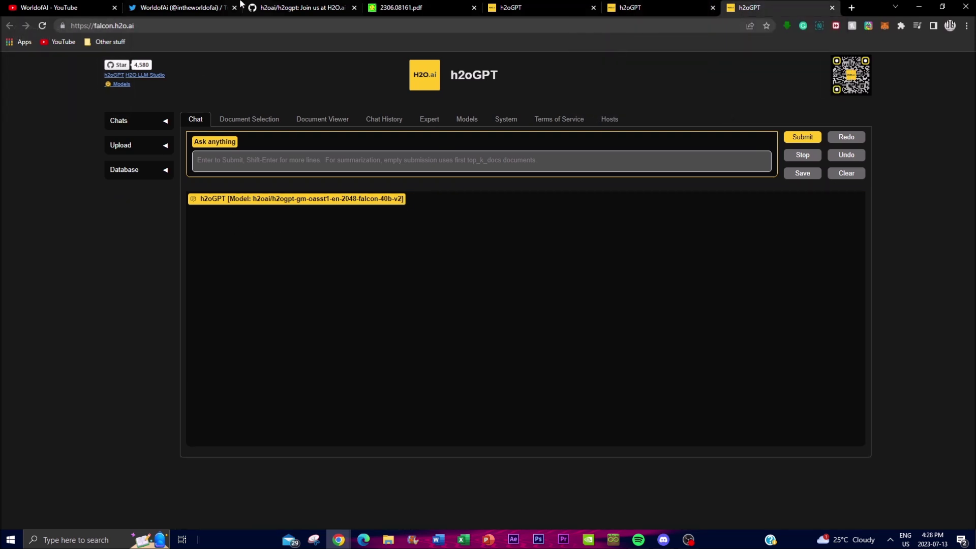
Look over the WorldofAi Twitter profile and its latest tweets
click(201, 6)
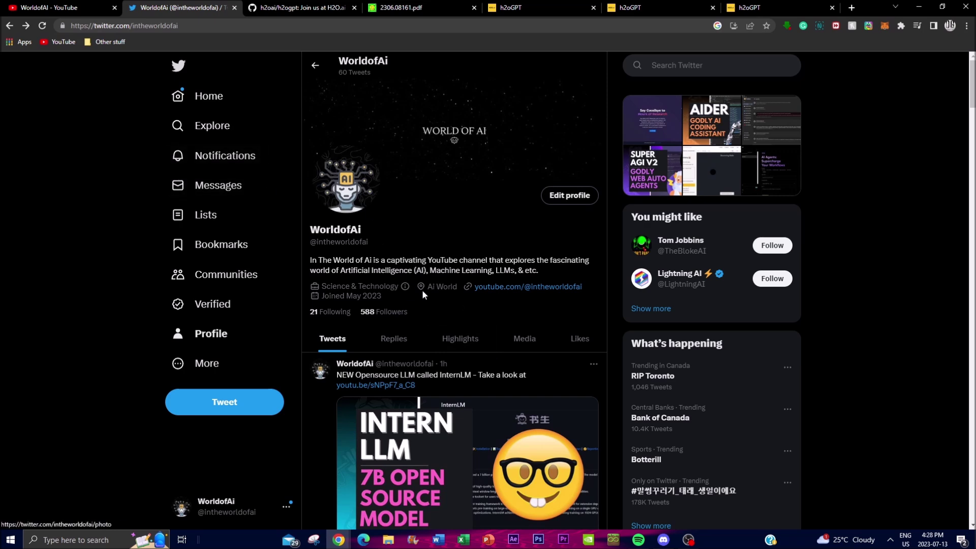
scroll(437, 291, down, 5)
scroll(434, 290, up, 5)
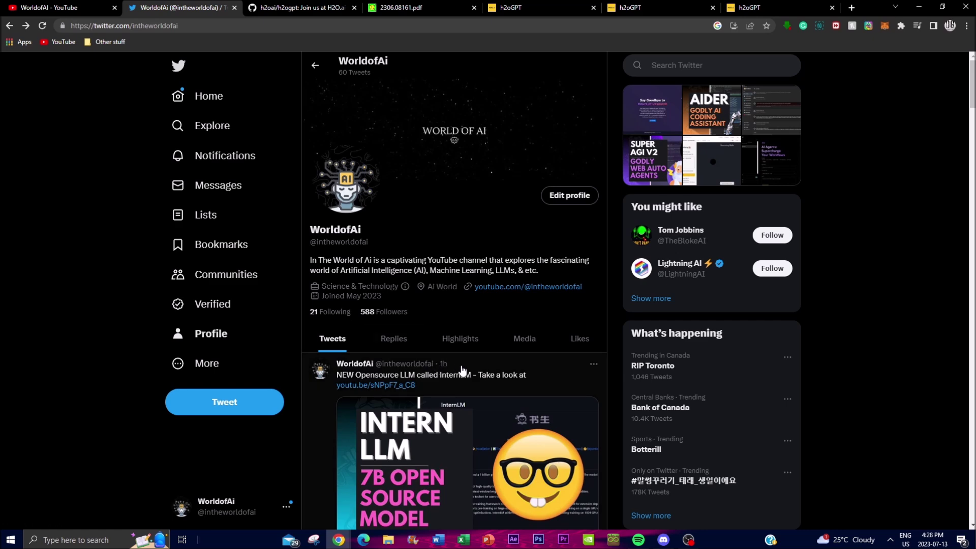
Browse the latest uploads on the WorldofAI YouTube channel's video page
click(101, 8)
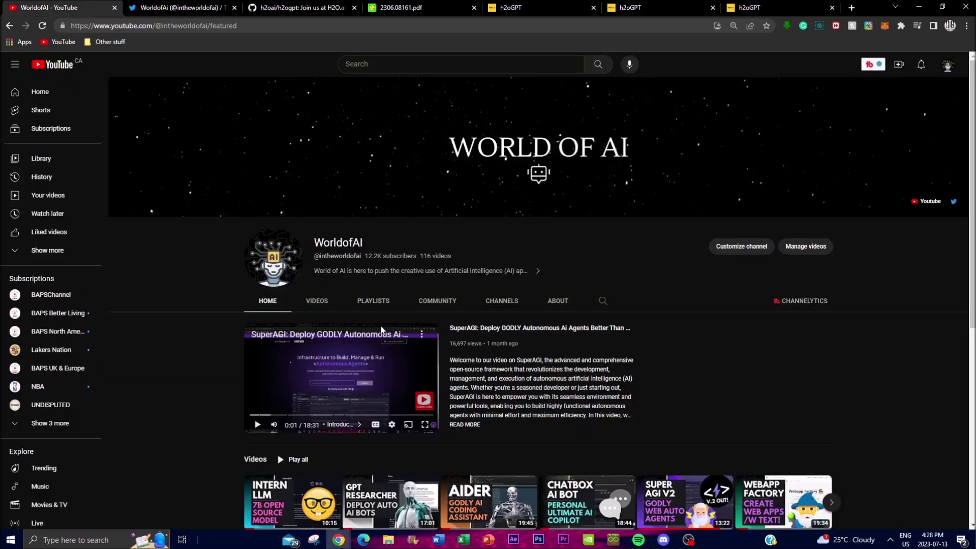
scroll(381, 330, down, 5)
scroll(356, 316, up, 5)
click(317, 301)
scroll(584, 327, down, 3)
scroll(584, 327, down, 2)
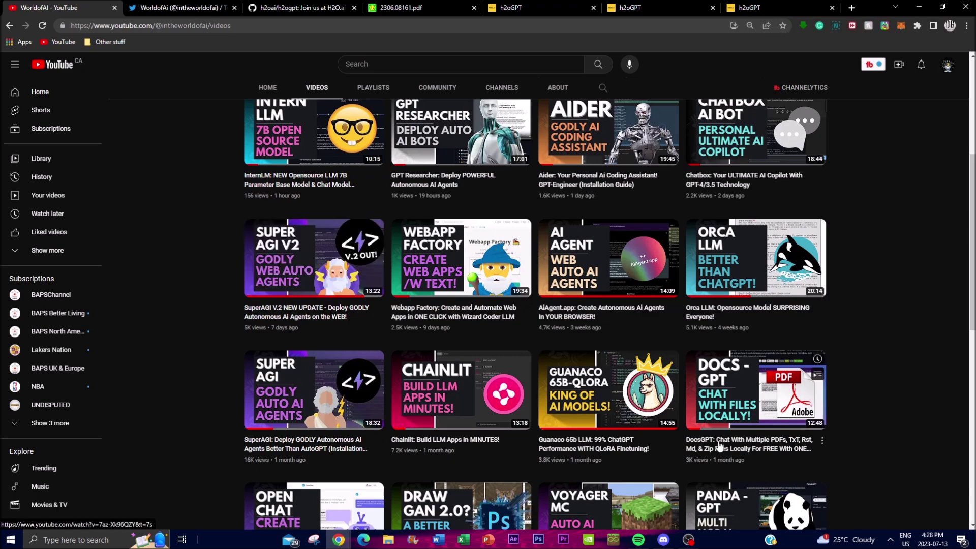
scroll(650, 440, up, 1)
scroll(650, 440, up, 5)
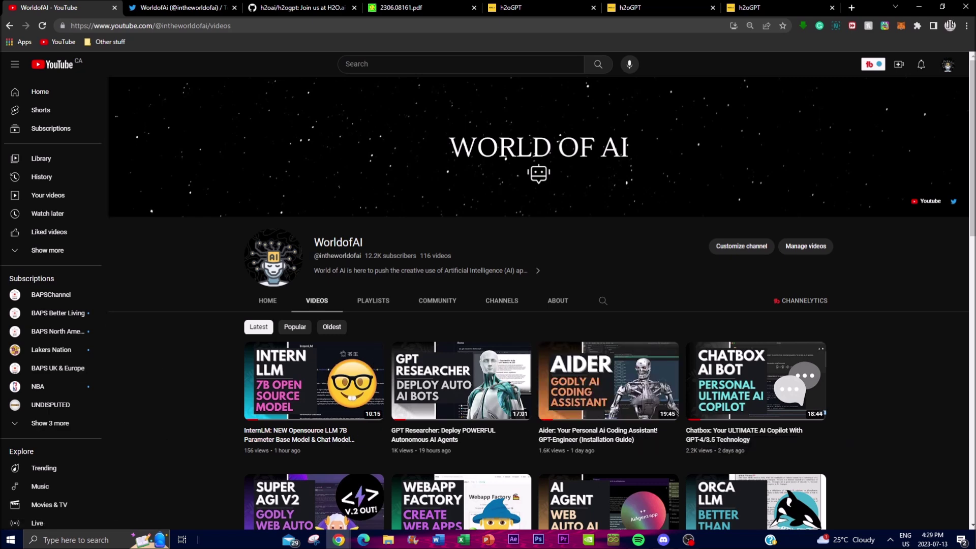
Check which models can be chosen in the gpt-gm.h2o.ai chat demo, keeping the current selection
key(ctrl+5)
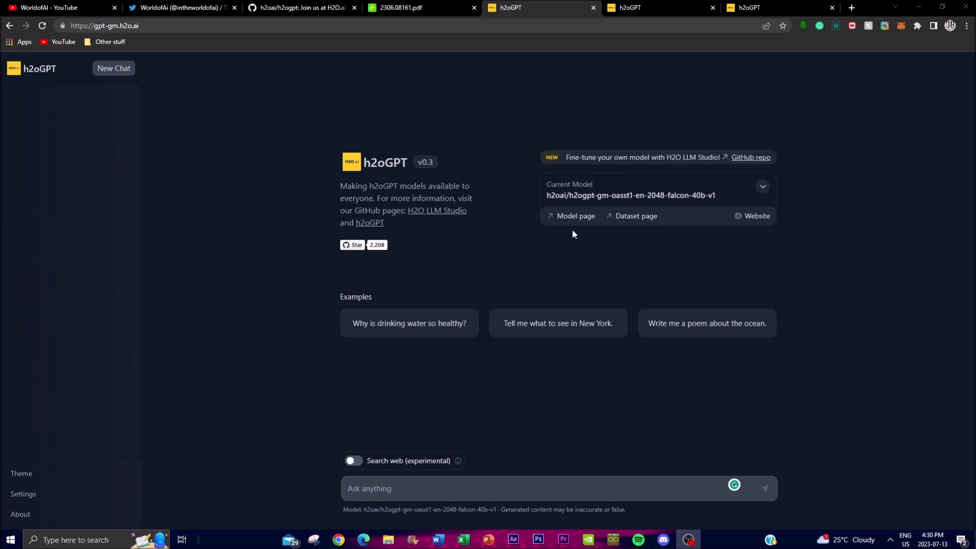
click(753, 208)
click(763, 187)
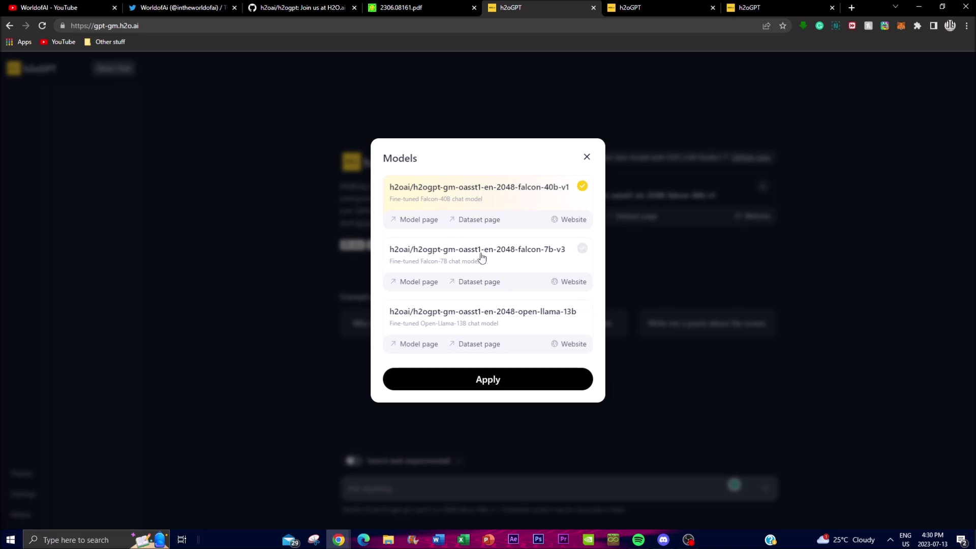
click(593, 159)
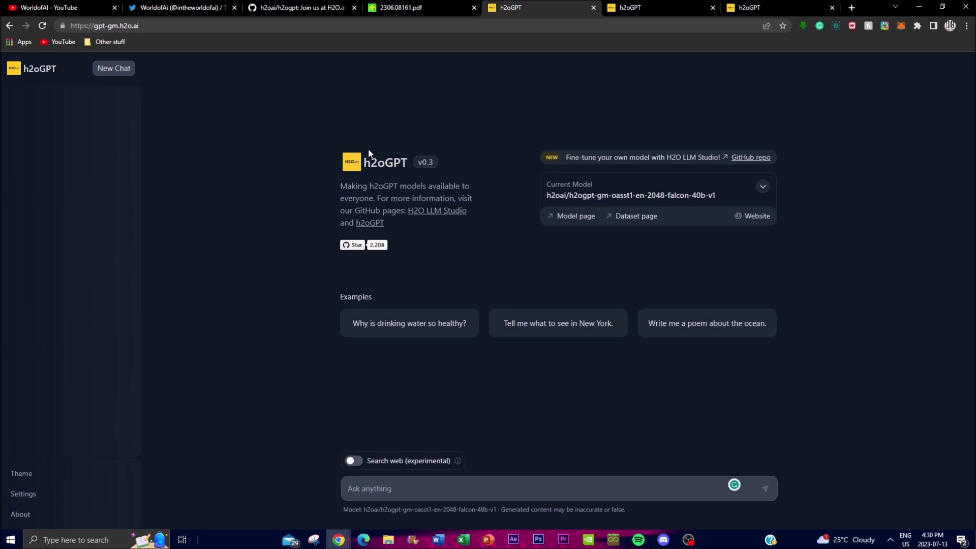
Glance at the arXiv paper's benchmark table again and return to the gpt-gm.h2o.ai chat demo
key(ctrl+shift+Tab)
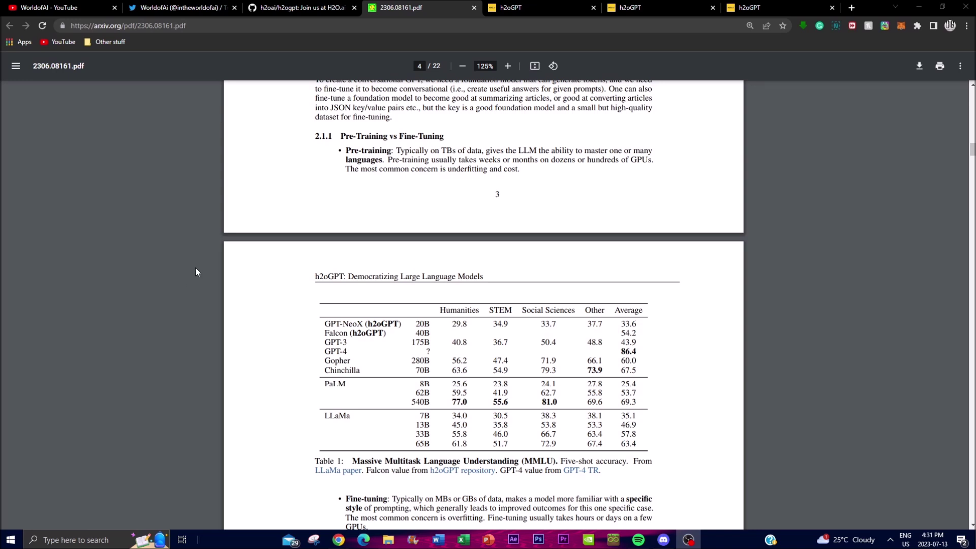
click(559, 7)
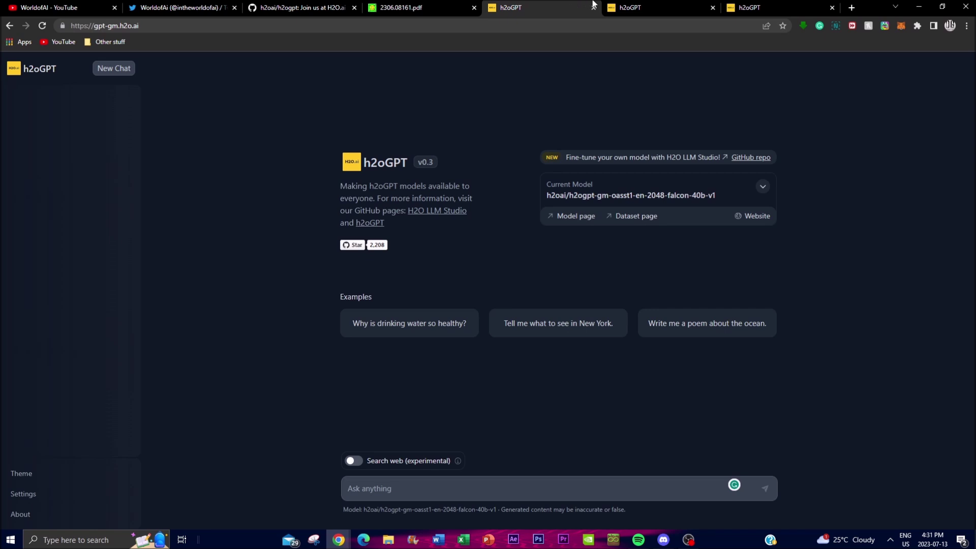
Review the arXiv paper's sections on open-source LLMs and the making of h2oGPT, along with the MMLU benchmark table
click(445, 4)
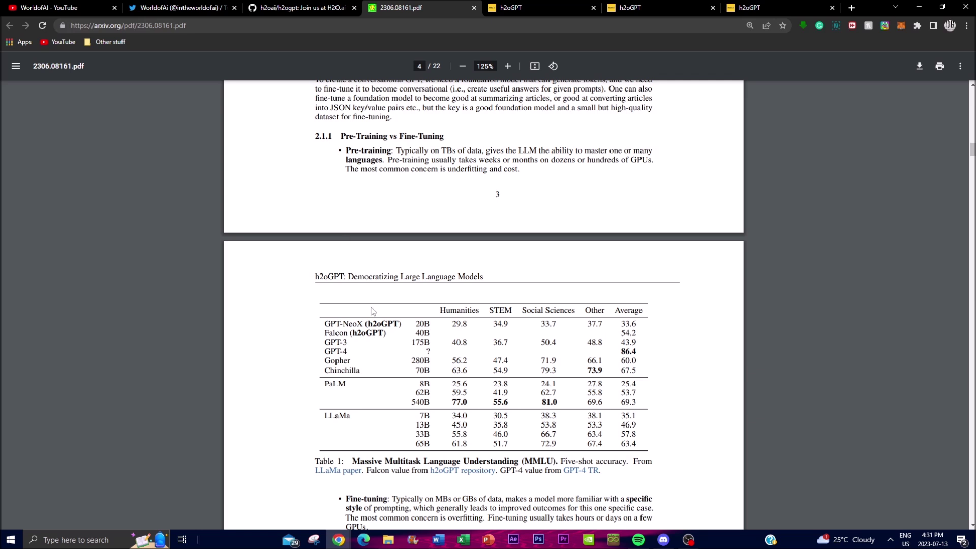
scroll(373, 311, up, 3)
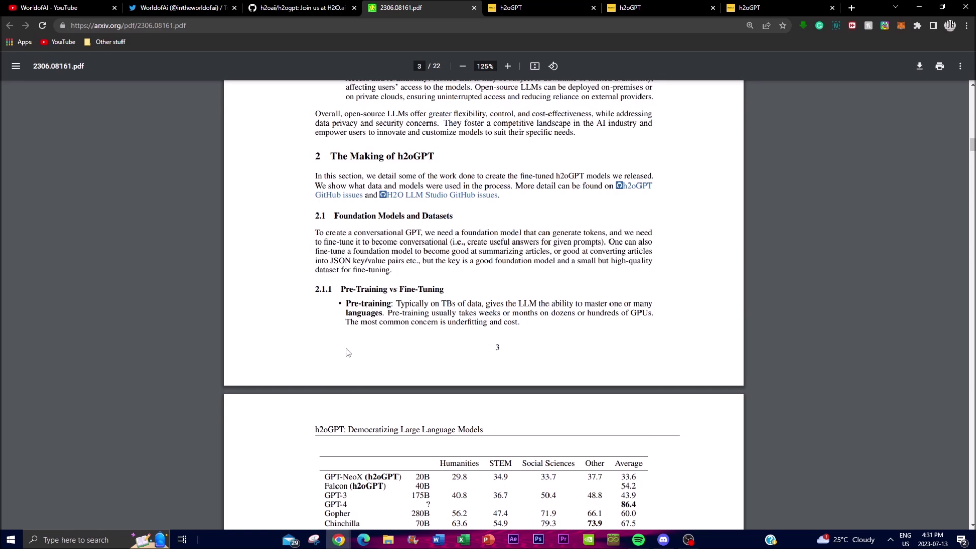
scroll(338, 363, up, 4)
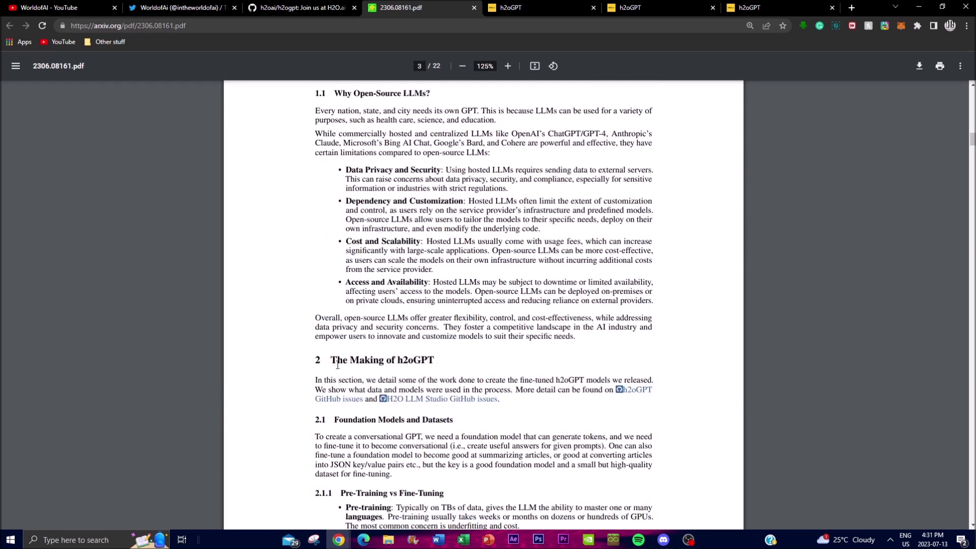
scroll(337, 366, down, 4)
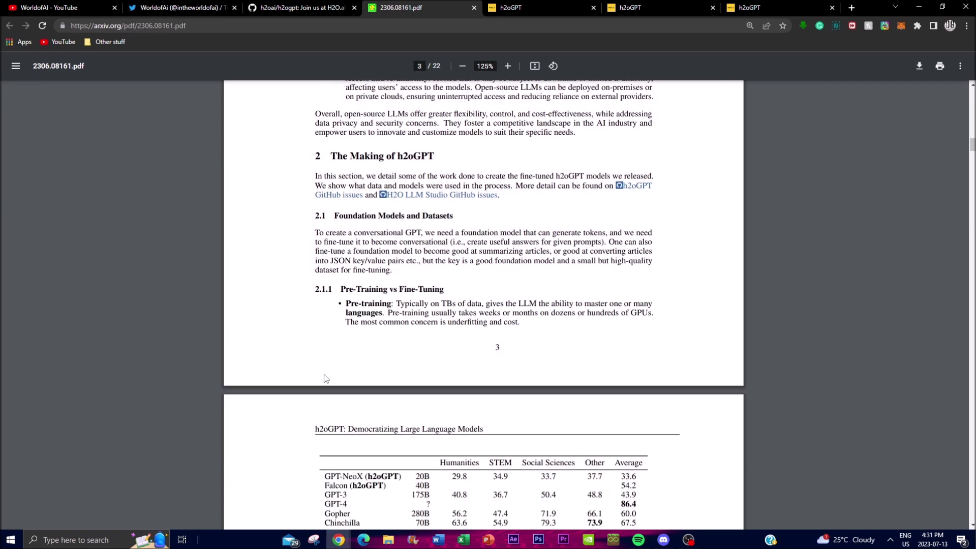
scroll(324, 374, down, 5)
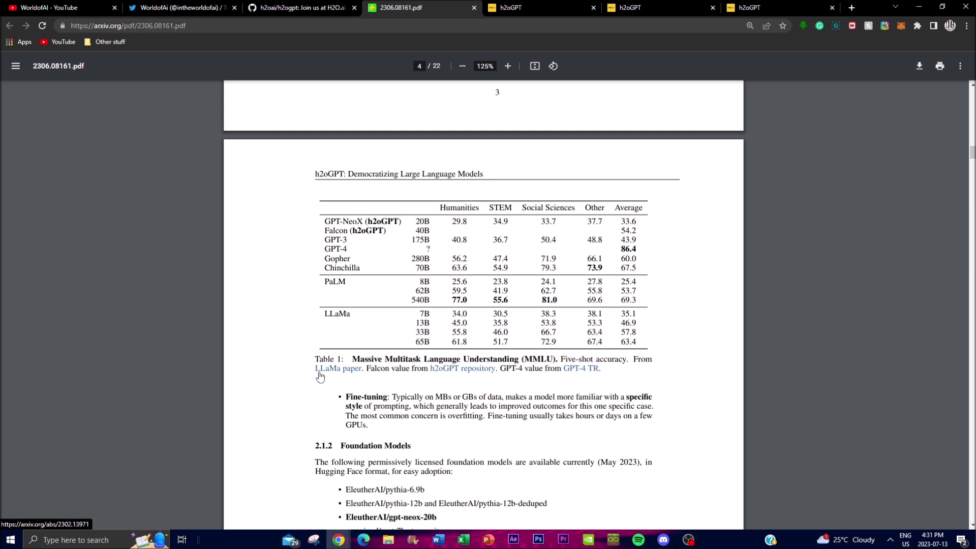
scroll(320, 354, down, 1)
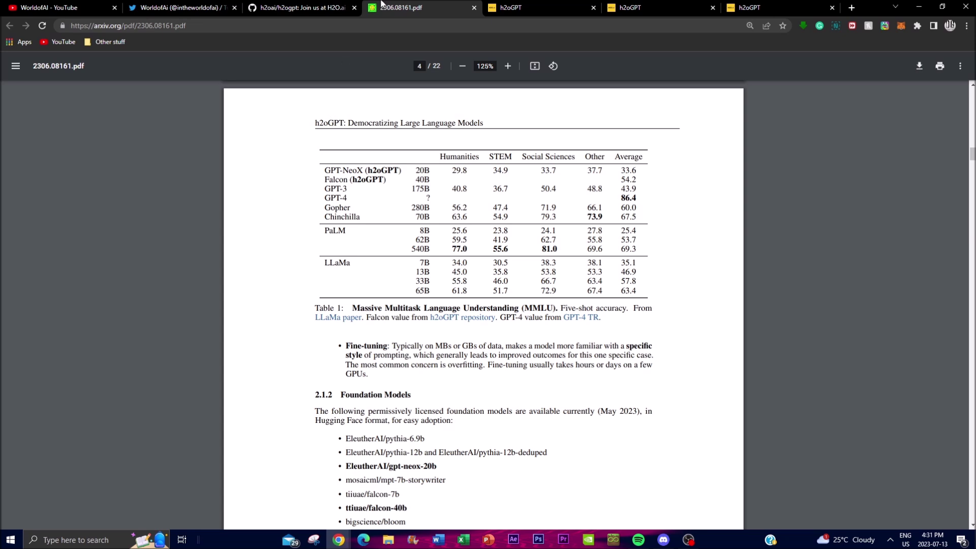
click(342, 4)
click(508, 7)
click(634, 6)
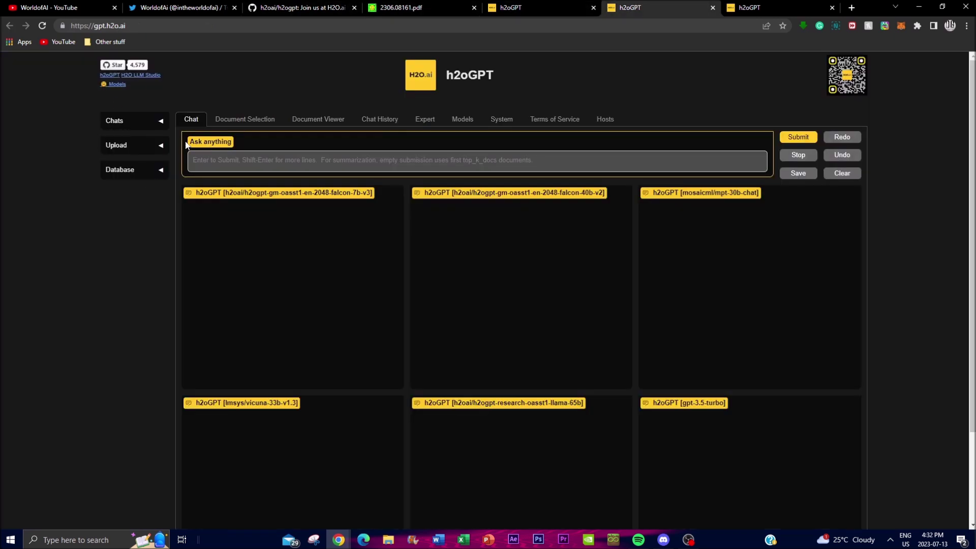
click(133, 147)
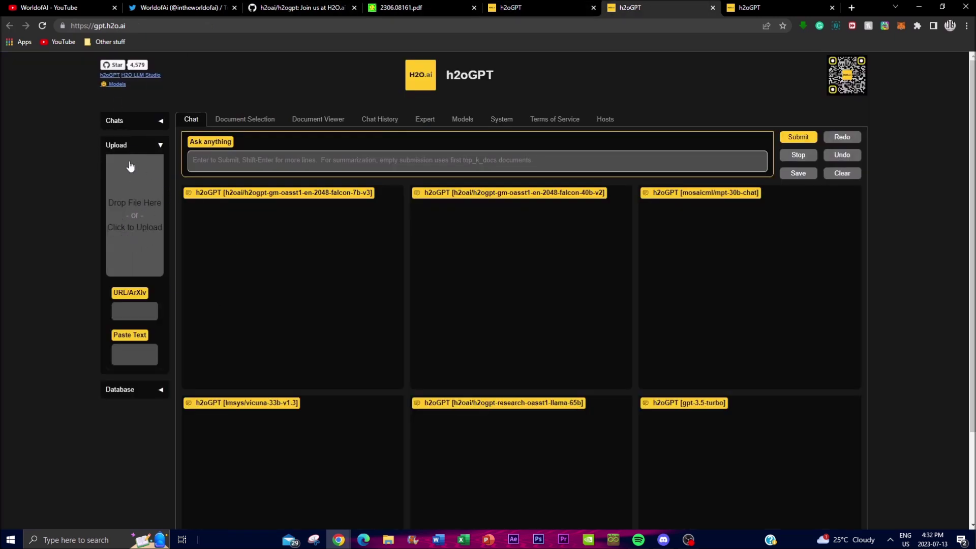
click(125, 314)
click(398, 6)
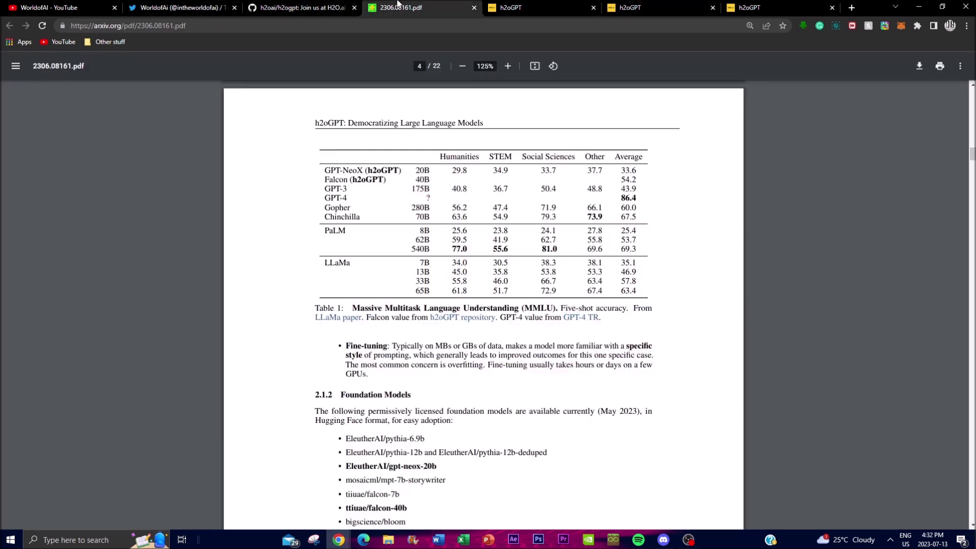
click(360, 26)
click(631, 7)
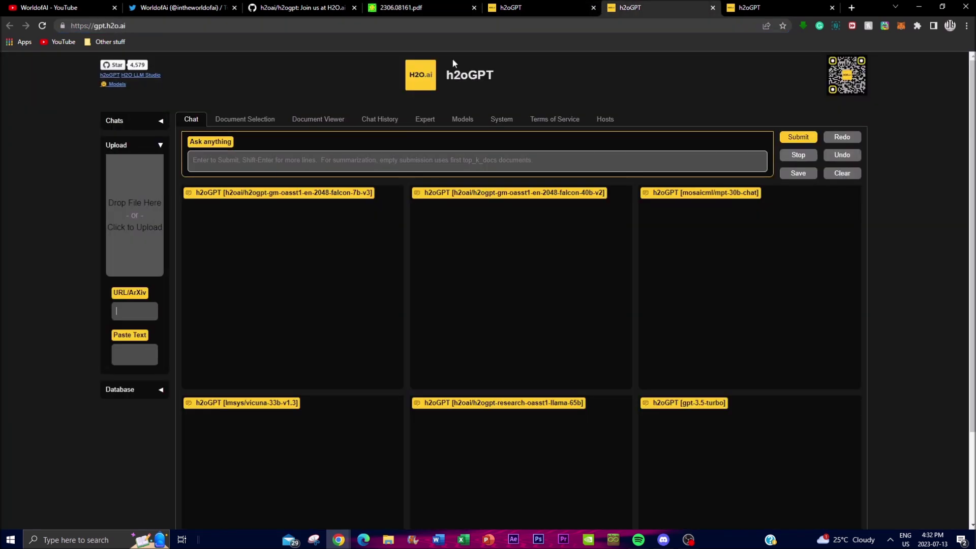
key(ctrl+v)
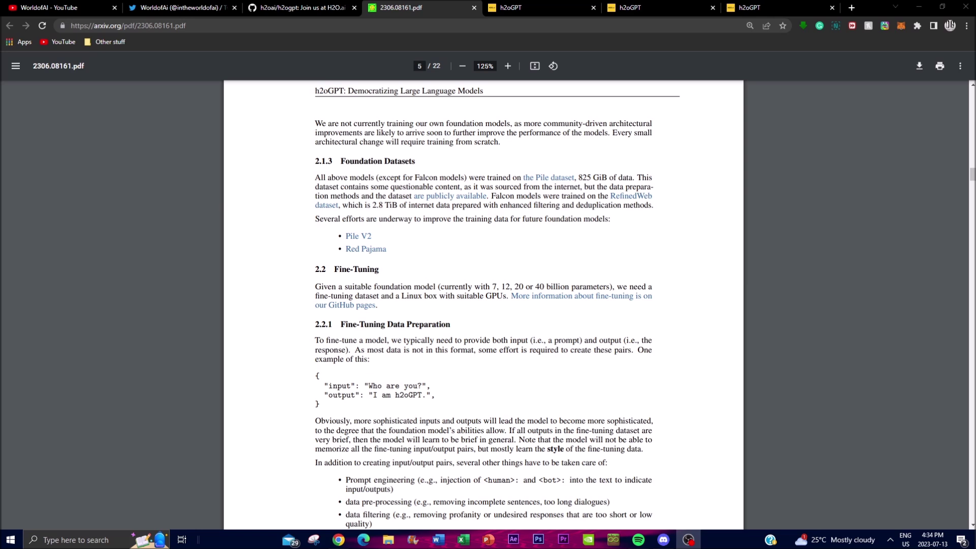
Open the Install Python 3.10 Environment guide from the h2oGPT README's Getting Started section in a separate tab
key(ctrl+shift+Tab)
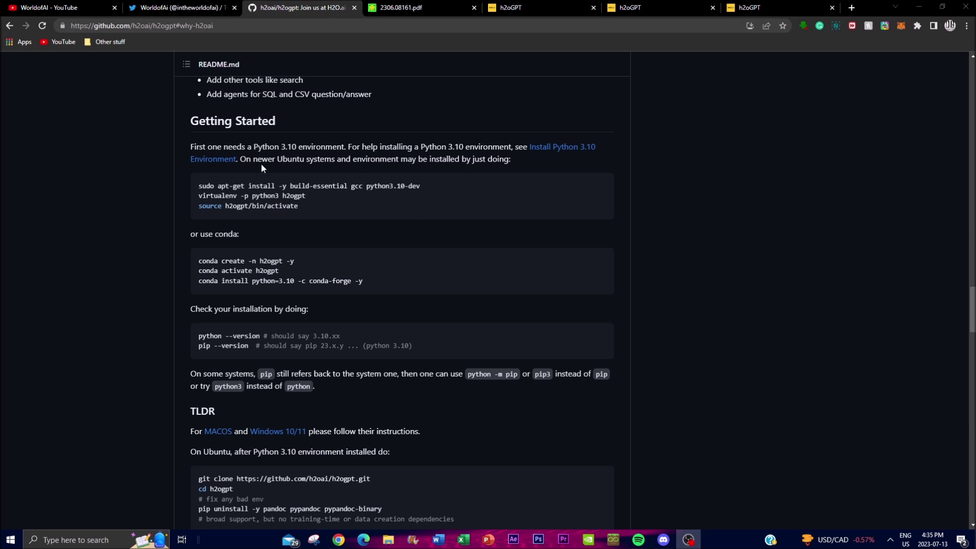
drag(293, 152, 296, 155)
click(295, 155)
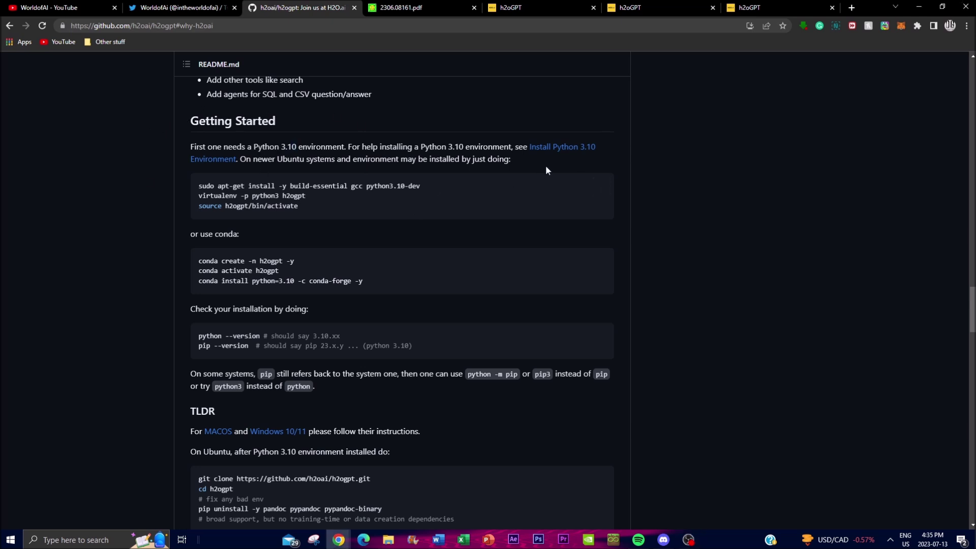
right_click(557, 152)
click(578, 155)
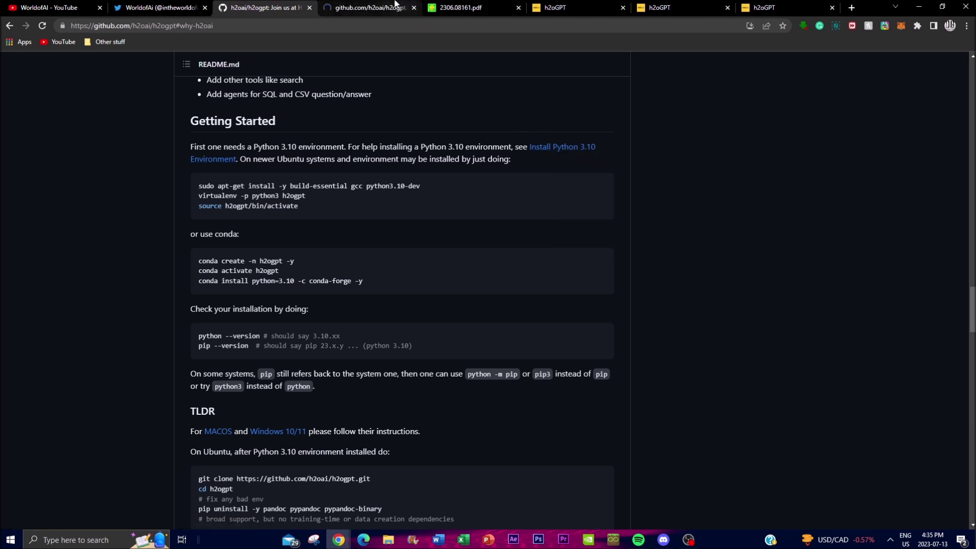
click(386, 8)
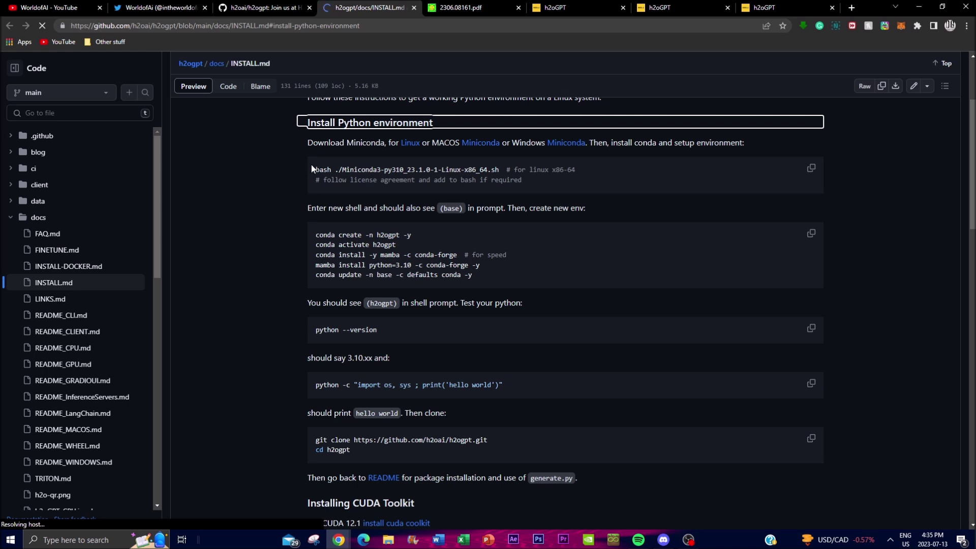
Read through INSTALL.md for the Miniconda setup, conda environment, repository cloning and CUDA Toolkit commands
drag(316, 169, 612, 171)
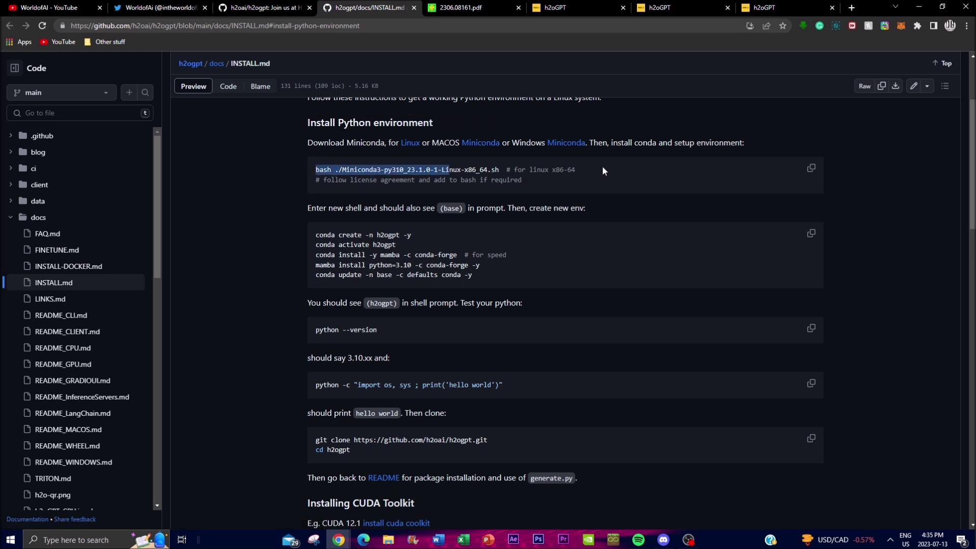
click(302, 237)
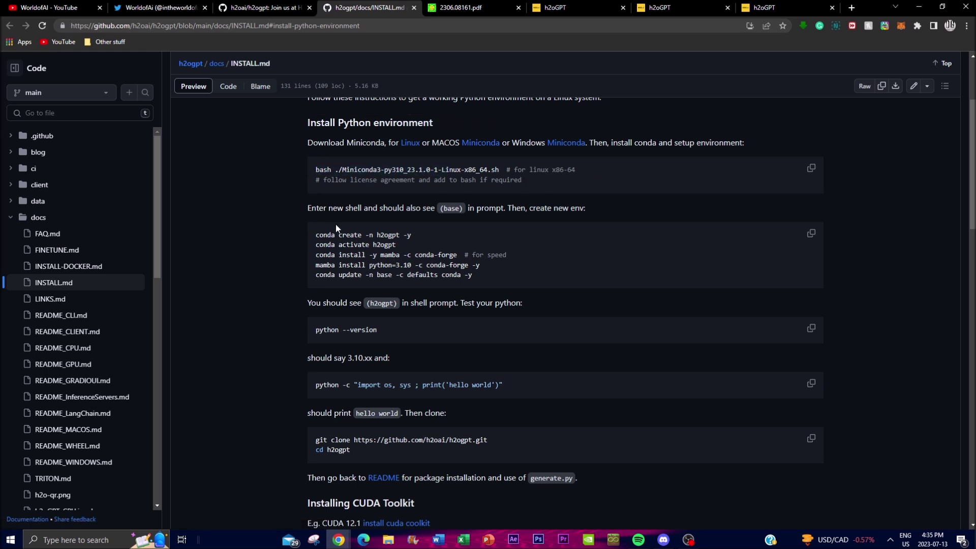
drag(291, 231, 554, 246)
click(552, 248)
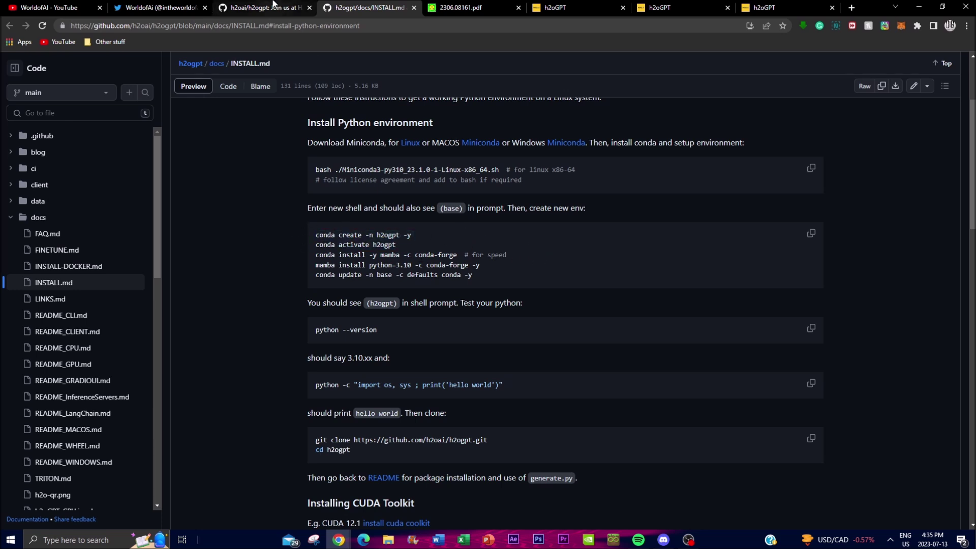
scroll(285, 336, down, 2)
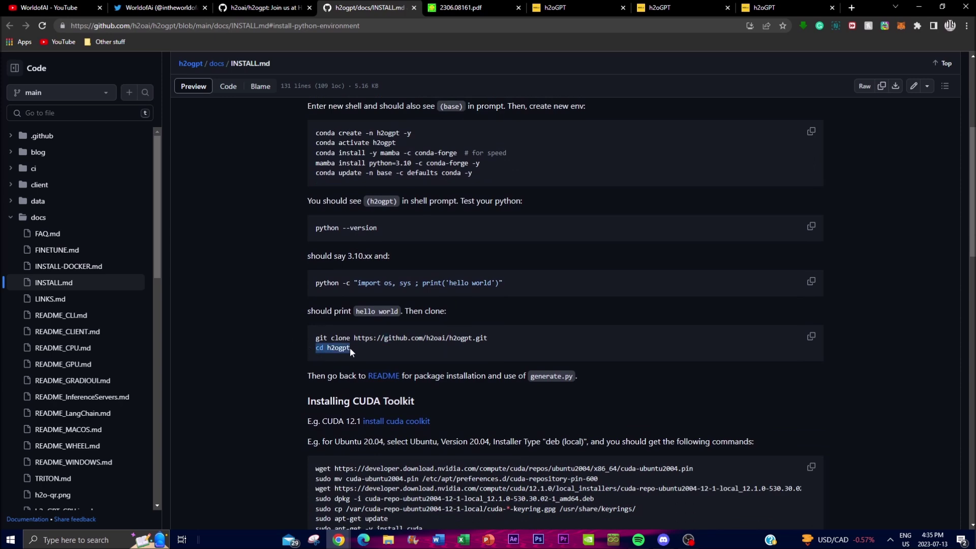
scroll(352, 342, down, 4)
drag(323, 264, 466, 285)
click(465, 285)
scroll(438, 293, down, 5)
scroll(437, 292, up, 12)
Return to the h2oGPT README and examine the TLDR install commands and the GPU, CPU and OpenAI launch options
key(ctrl+shift+Tab)
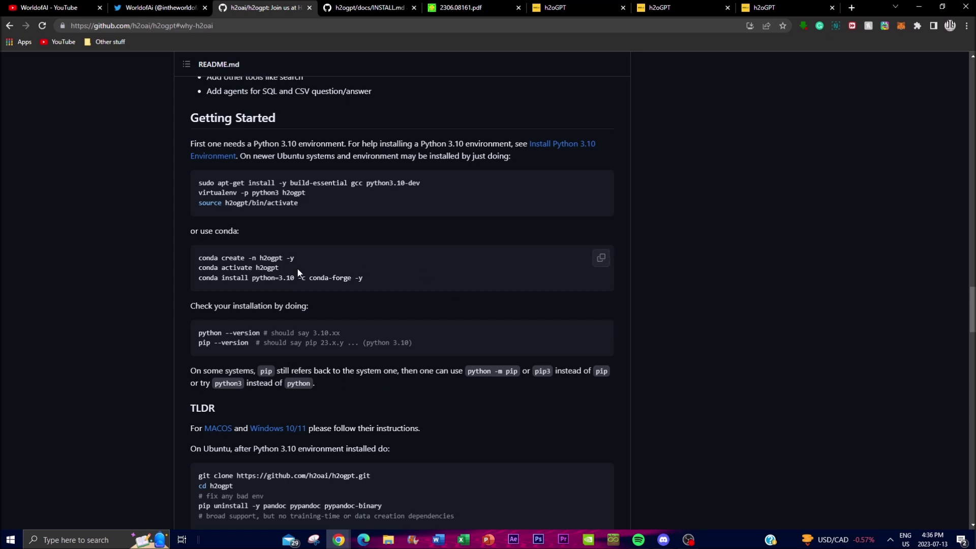
scroll(299, 281, down, 5)
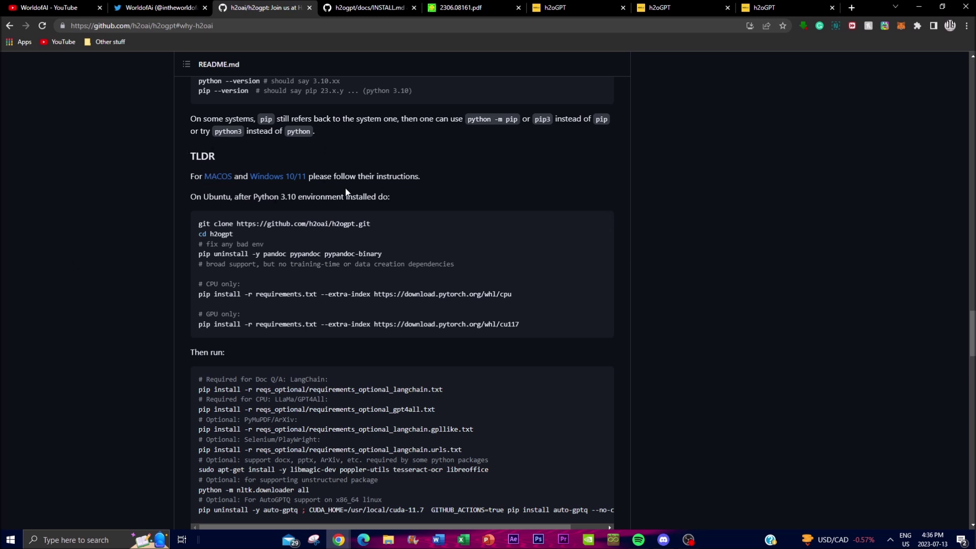
scroll(306, 407, down, 2)
scroll(305, 407, down, 2)
scroll(356, 305, up, 3)
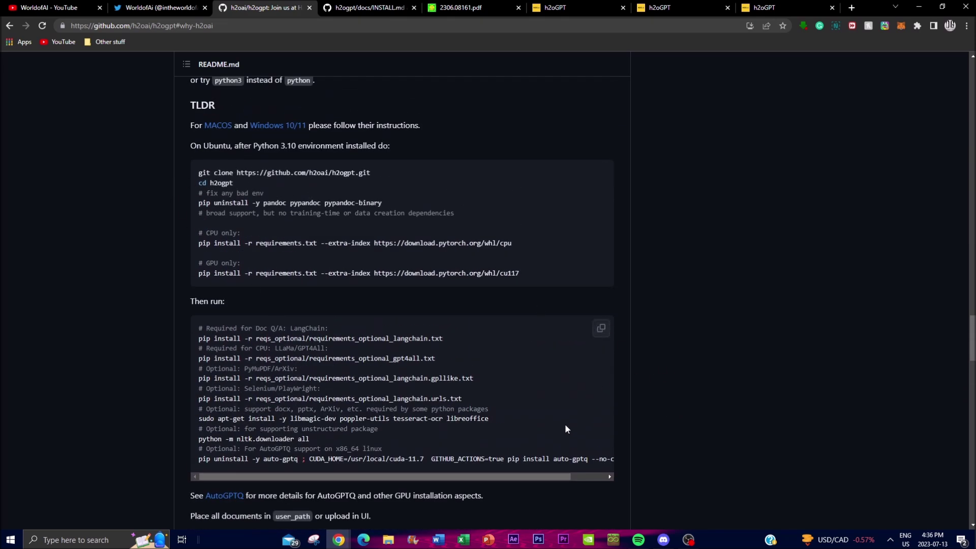
scroll(235, 409, down, 2)
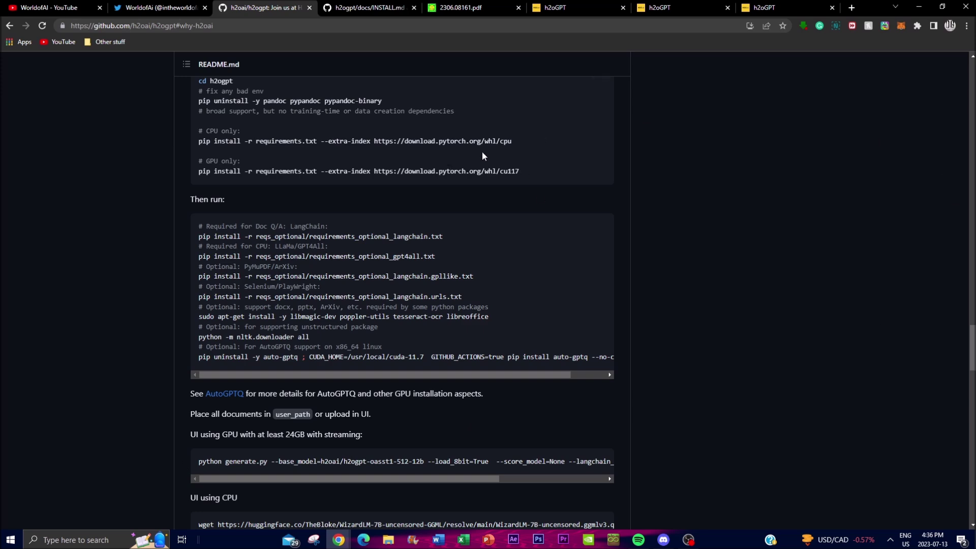
scroll(338, 346, down, 4)
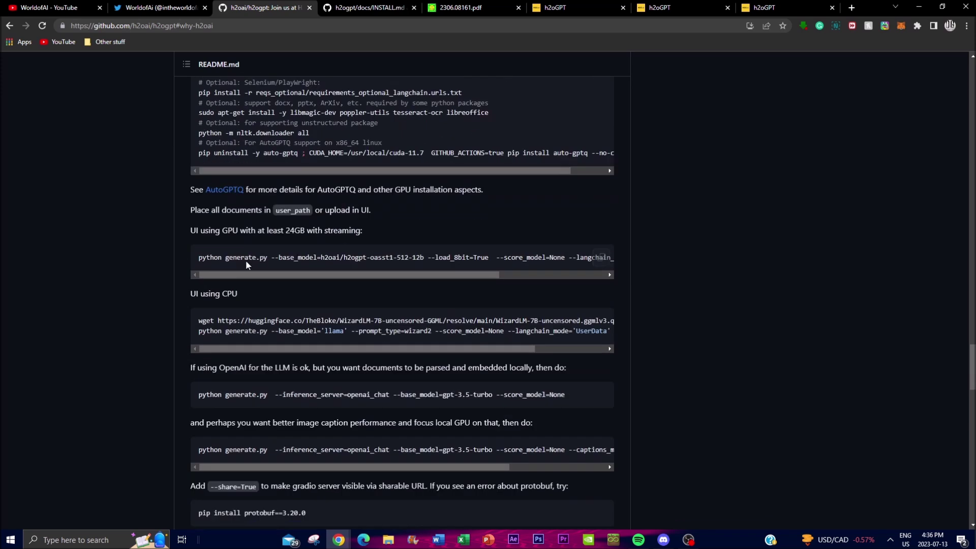
scroll(338, 347, down, 5)
Go back up the README to review the supported OS and hardware and the LangChain chatbot features
scroll(398, 396, up, 15)
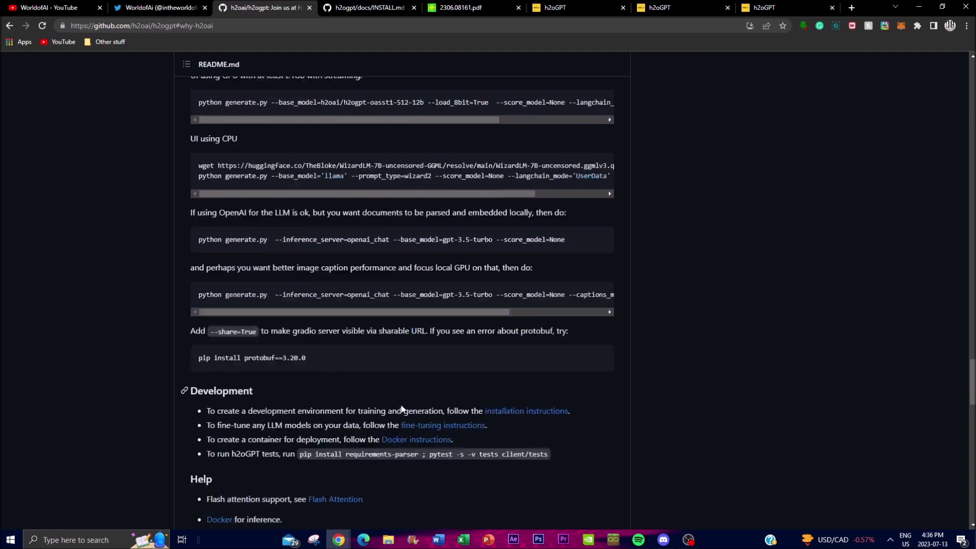
scroll(375, 391, up, 15)
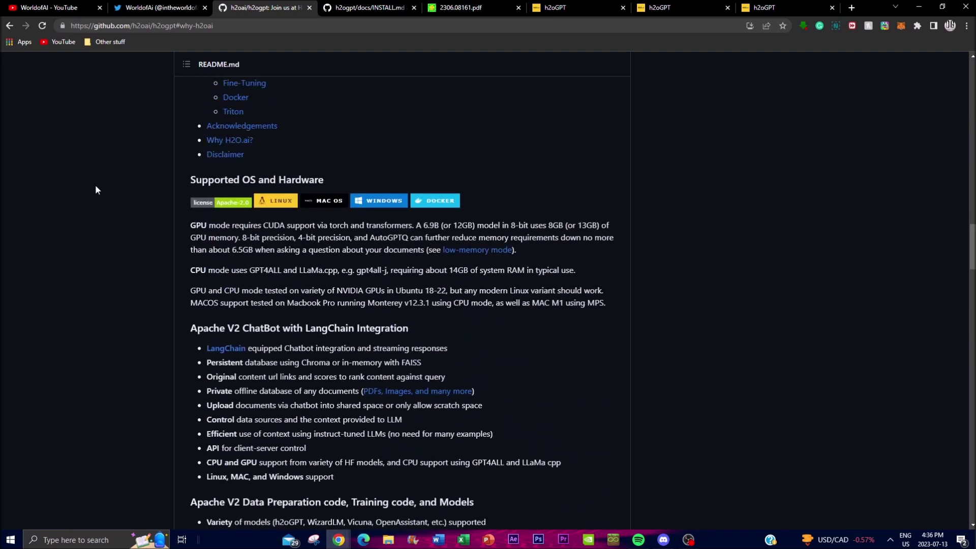
scroll(185, 328, up, 4)
scroll(403, 310, up, 3)
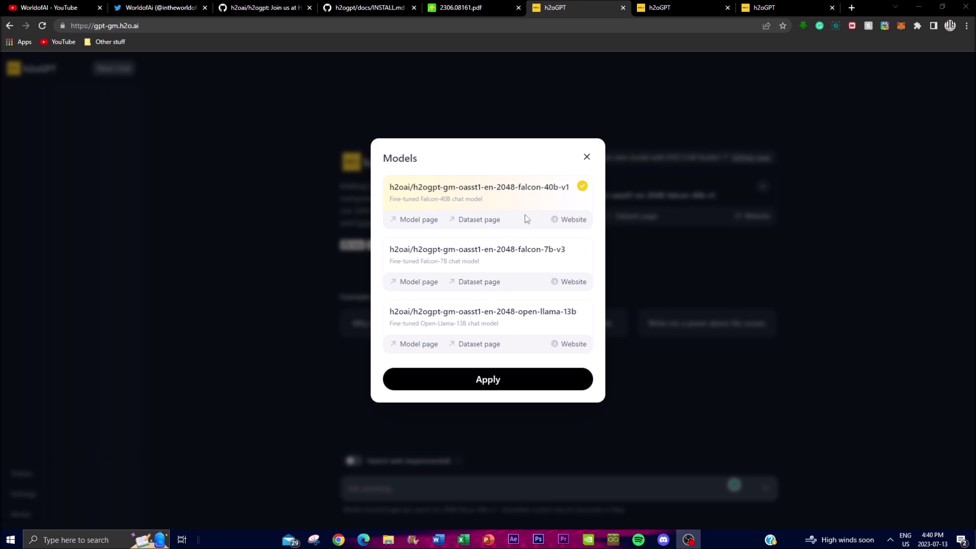
Close the model list in the gpt-gm.h2o.ai chat and try the experimental web search, leaving it switched off
click(587, 156)
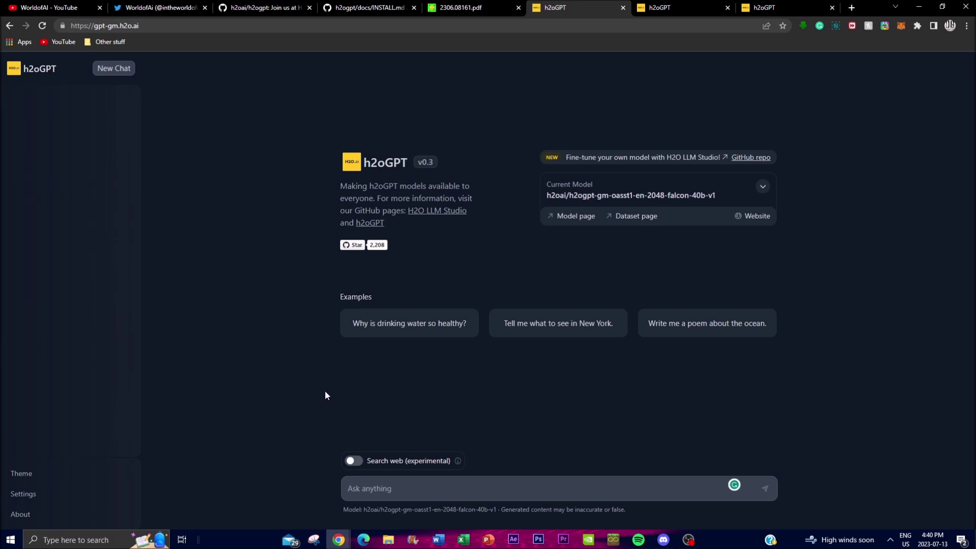
click(378, 486)
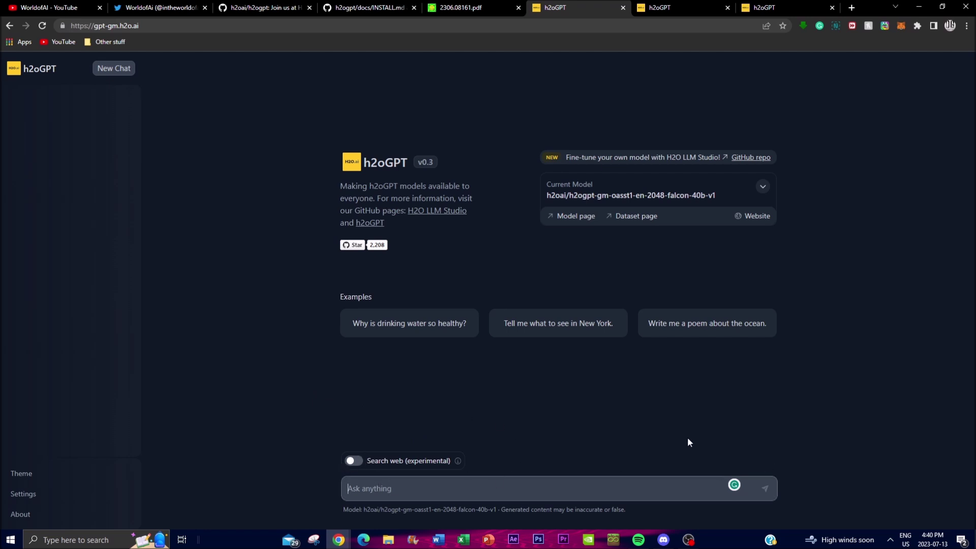
click(352, 462)
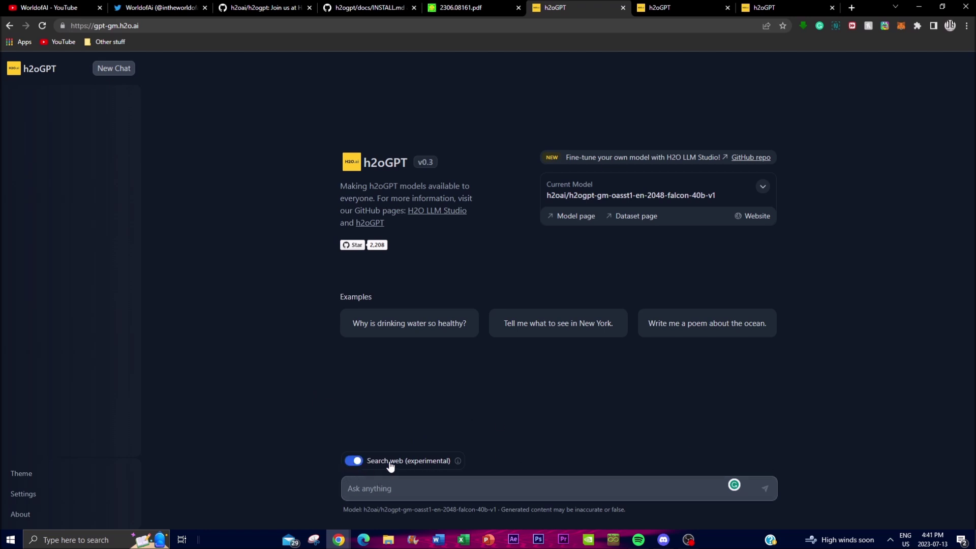
click(354, 463)
Try the other colour theme, restore the dark one, and check the conversation-sharing settings without changing them
click(36, 475)
click(35, 475)
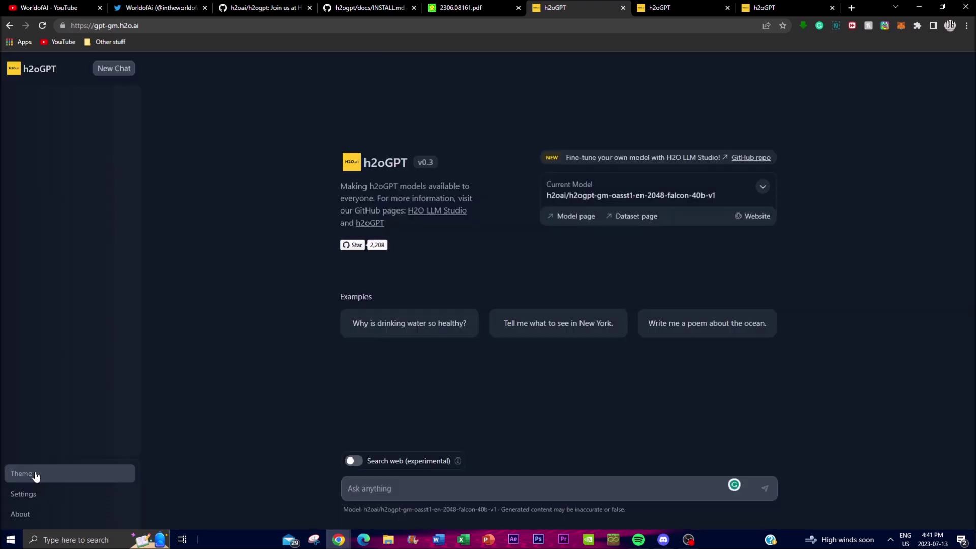
click(23, 492)
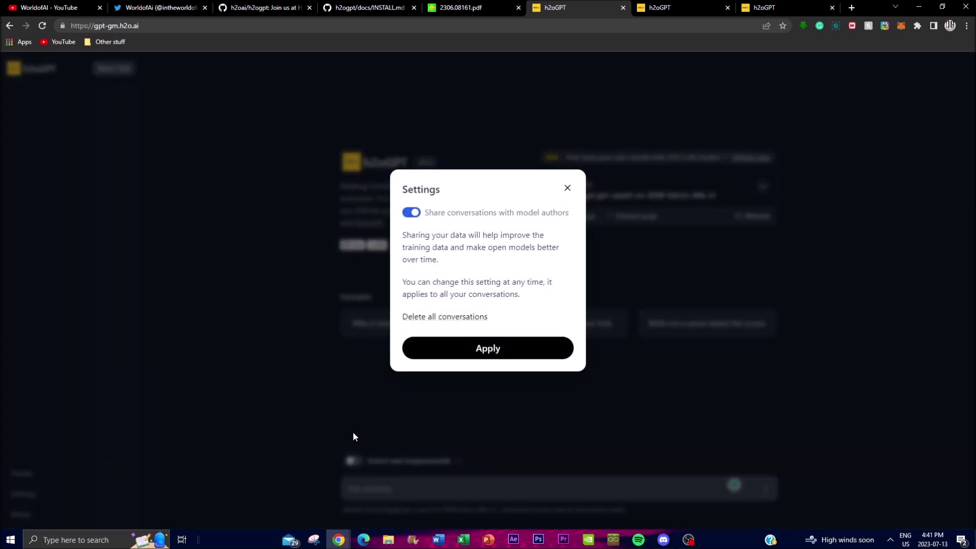
click(568, 187)
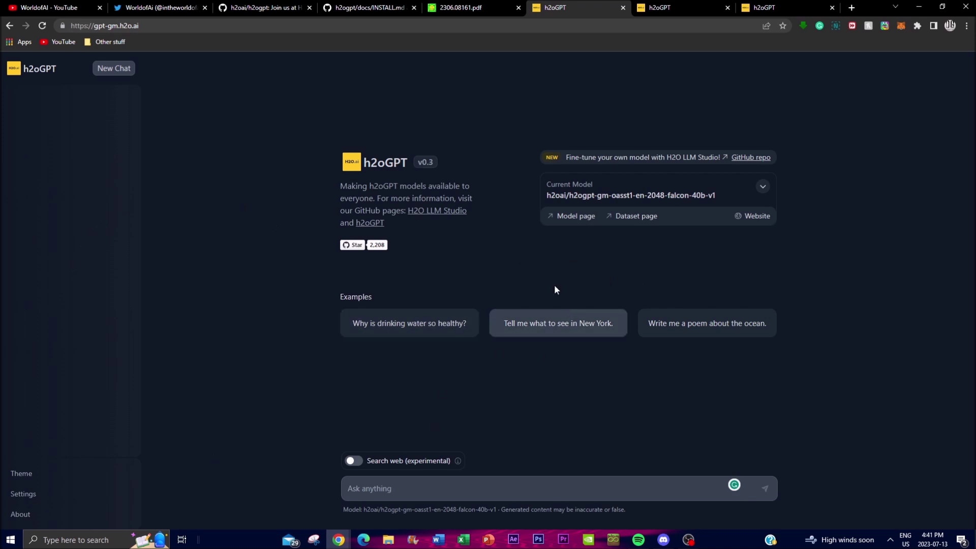
Try selecting the falcon-7b-v3 and open-llama-13b models, reselect falcon-40b-v1, and close the model list without applying
click(762, 188)
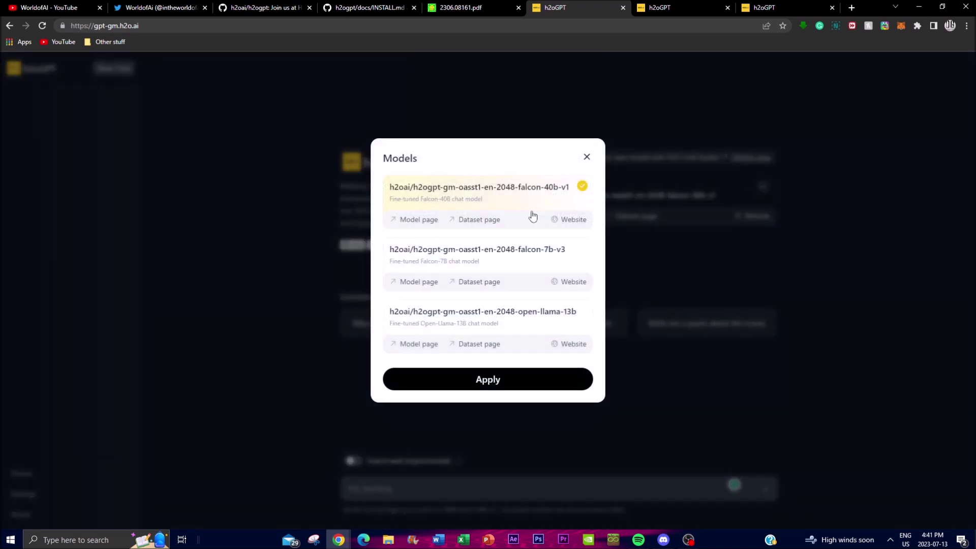
click(534, 262)
click(518, 312)
click(517, 200)
click(587, 158)
Send the prompt "write me a simple code in python for a snakes and ladder game" and review the generated code
click(410, 488)
text(write me)
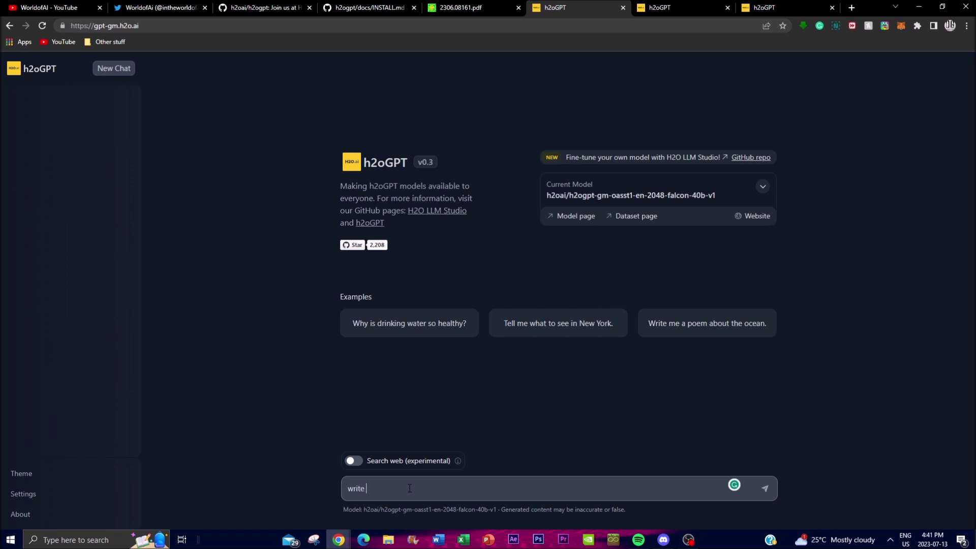
text( a simple code in python for a snakes and lad)
key(Return)
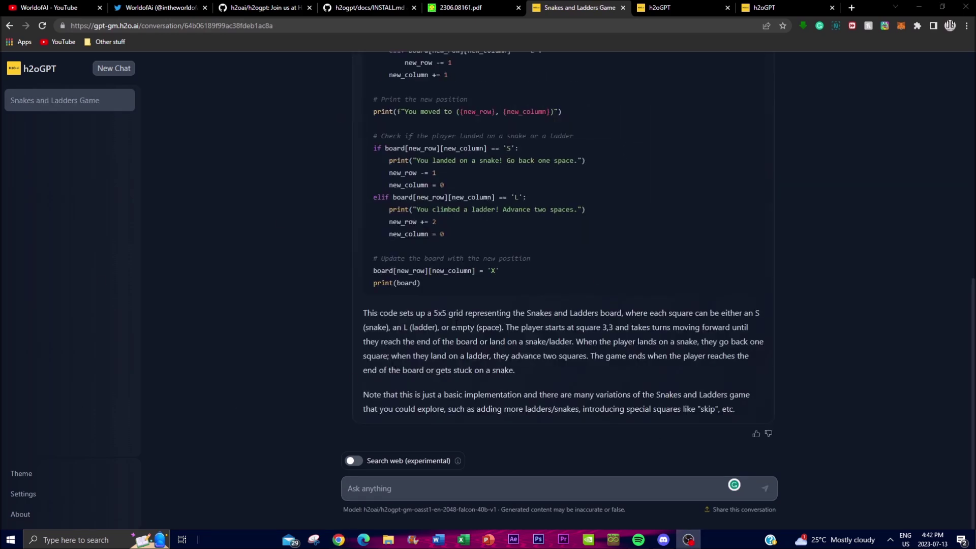
scroll(483, 322, up, 8)
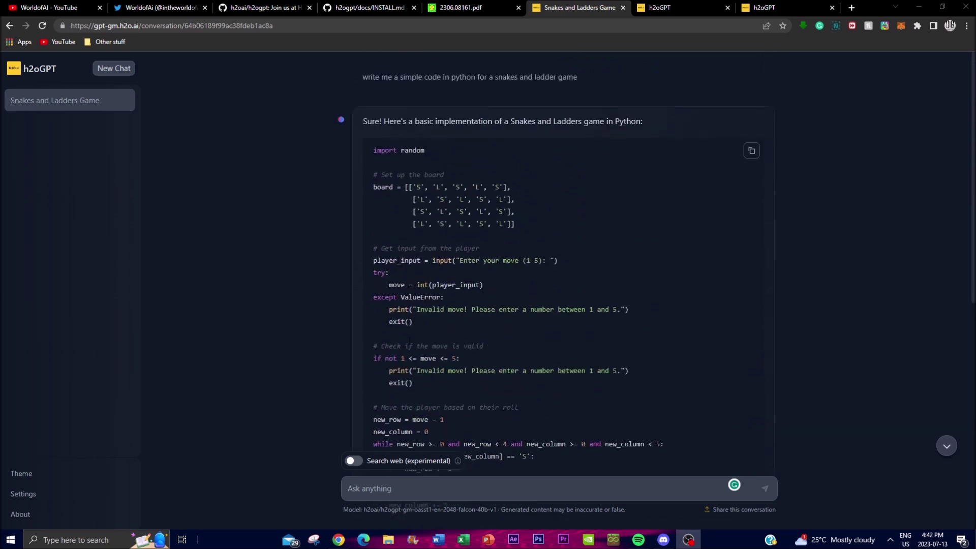
scroll(416, 335, down, 4)
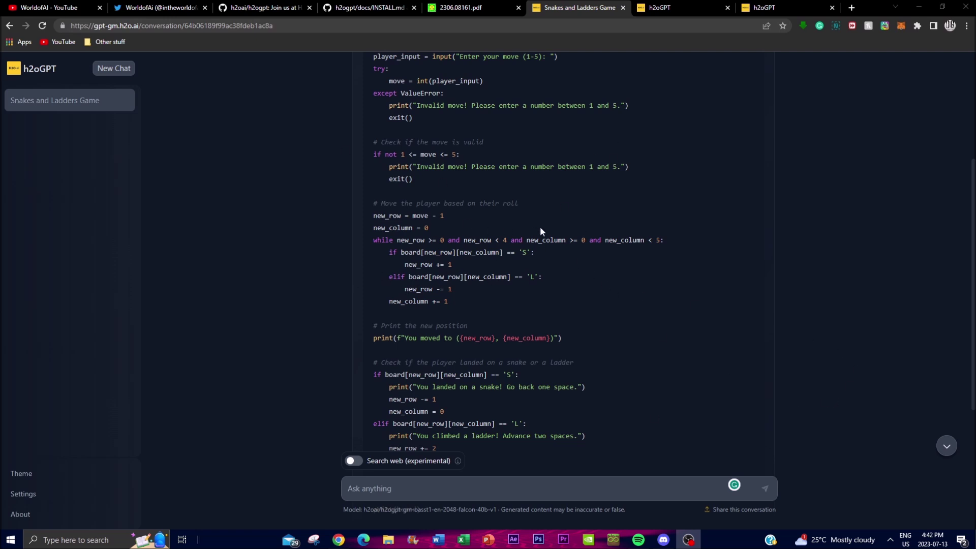
scroll(464, 249, up, 4)
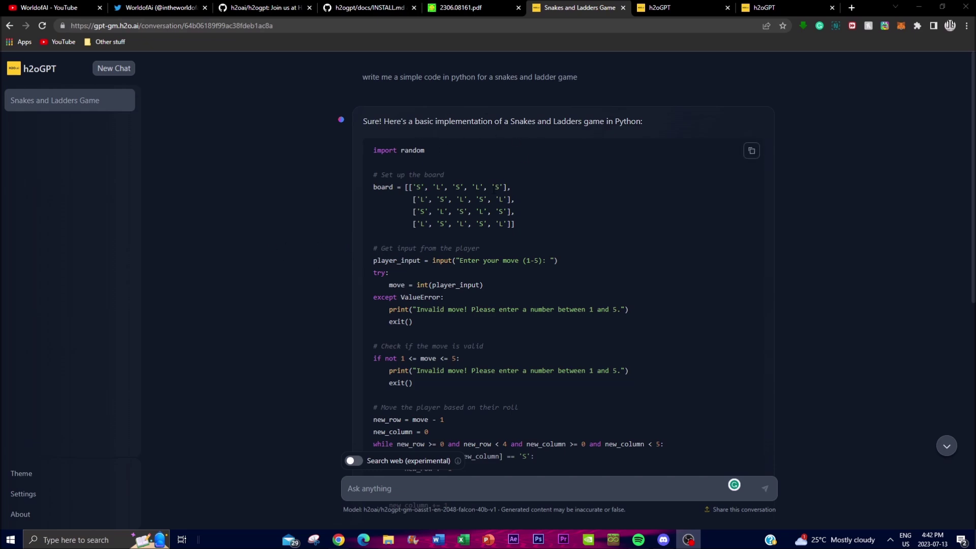
Send the prompt "summarize what h2ogpt can do with its framework" in the same conversation and look over the replies
scroll(456, 282, down, 10)
click(415, 495)
text(summarize what h2ogp)
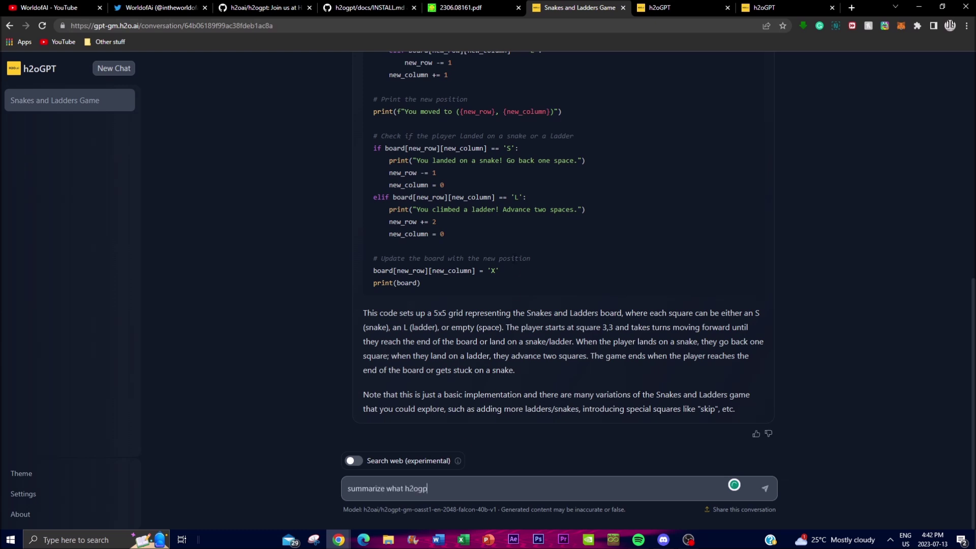
text(t can do witrh its)
key(BackSpace)
key(BackSpace)
key(BackSpace)
text(h its framework)
key(Return)
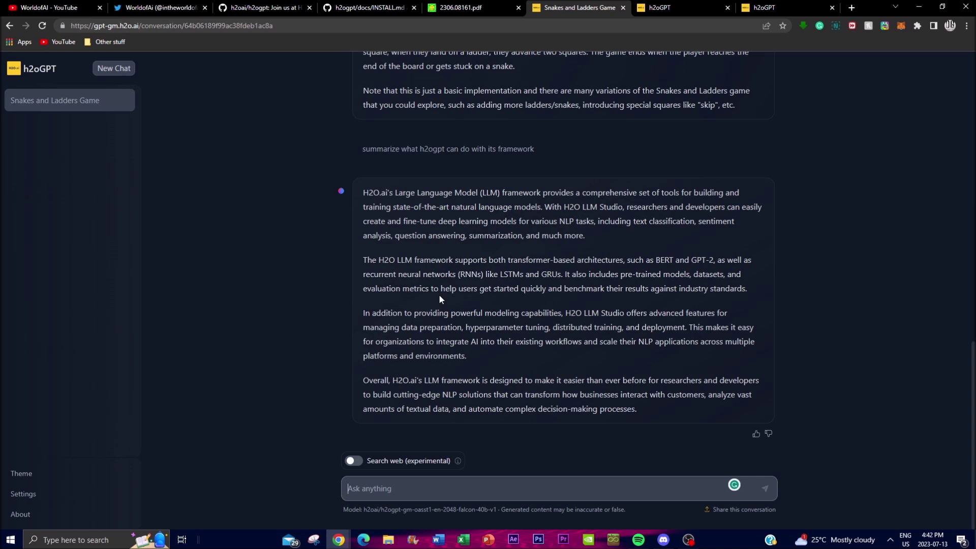
scroll(689, 382, up, 15)
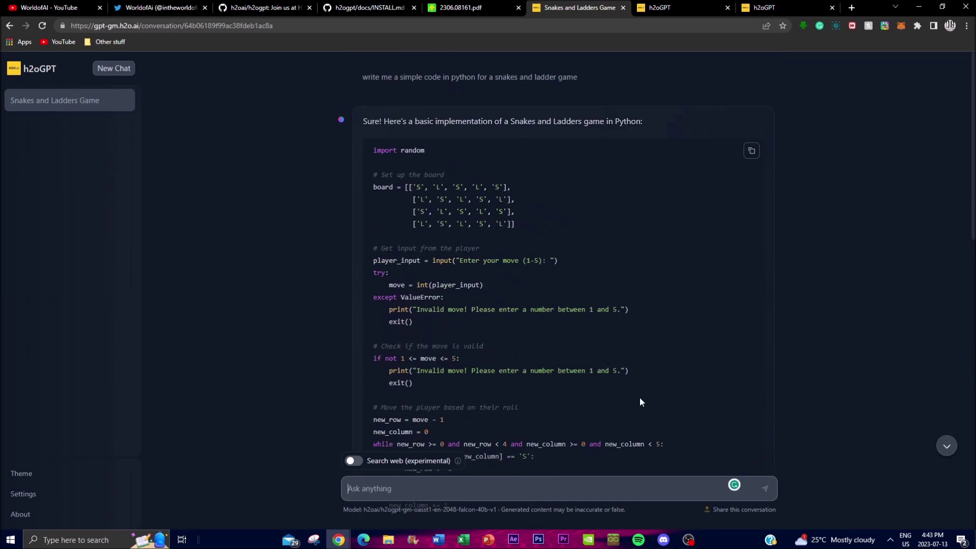
scroll(634, 381, down, 15)
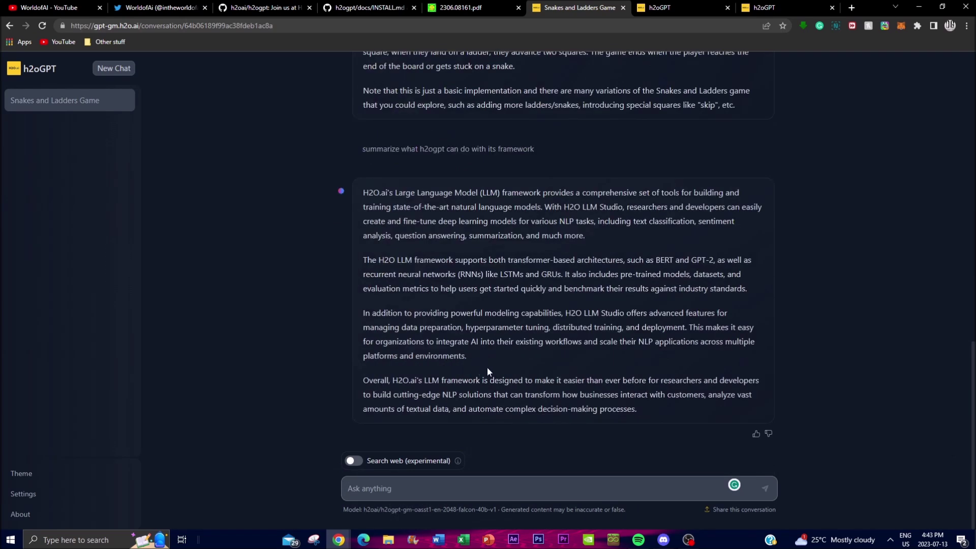
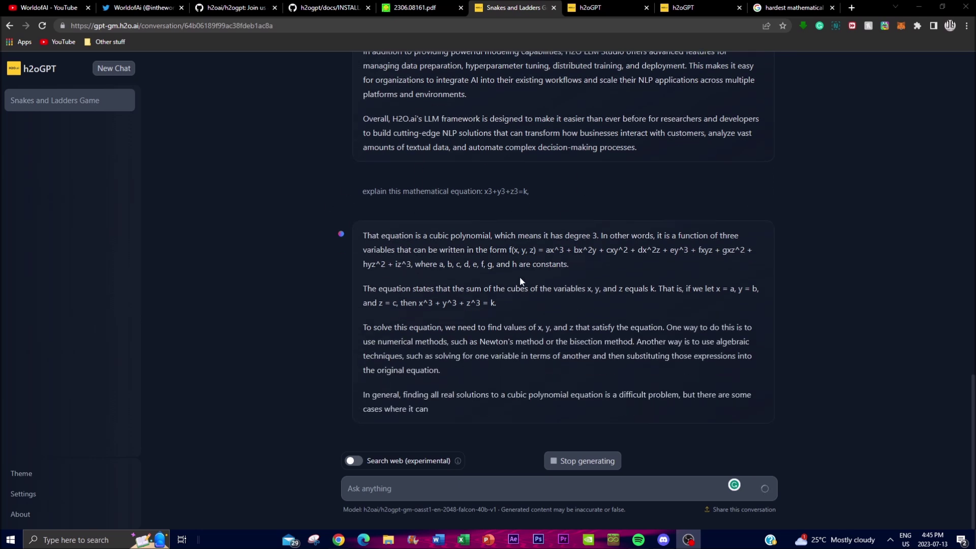
Review the answer explaining the equation x3+y3+z3=k along with the earlier replies in the conversation
drag(535, 192, 484, 163)
click(484, 163)
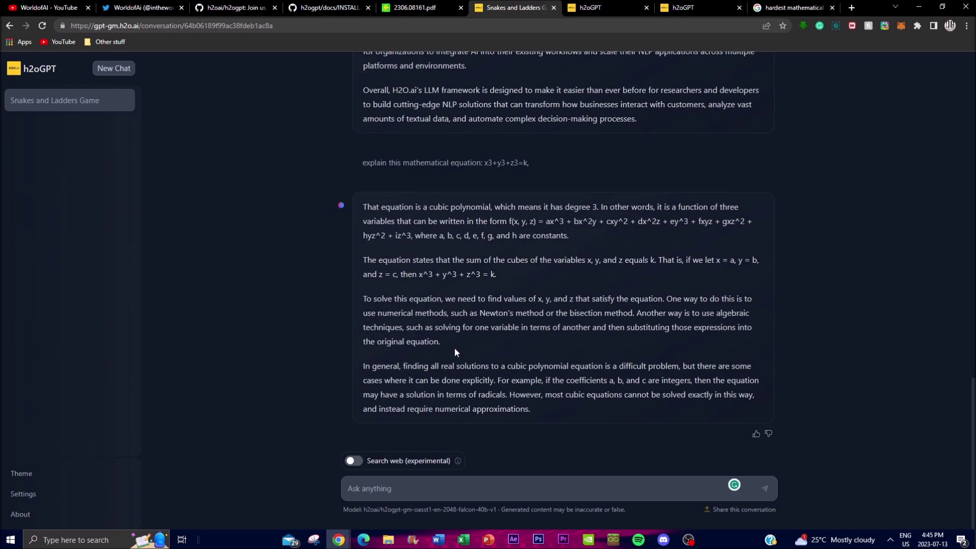
scroll(453, 347, up, 15)
scroll(508, 346, up, 3)
scroll(478, 349, down, 18)
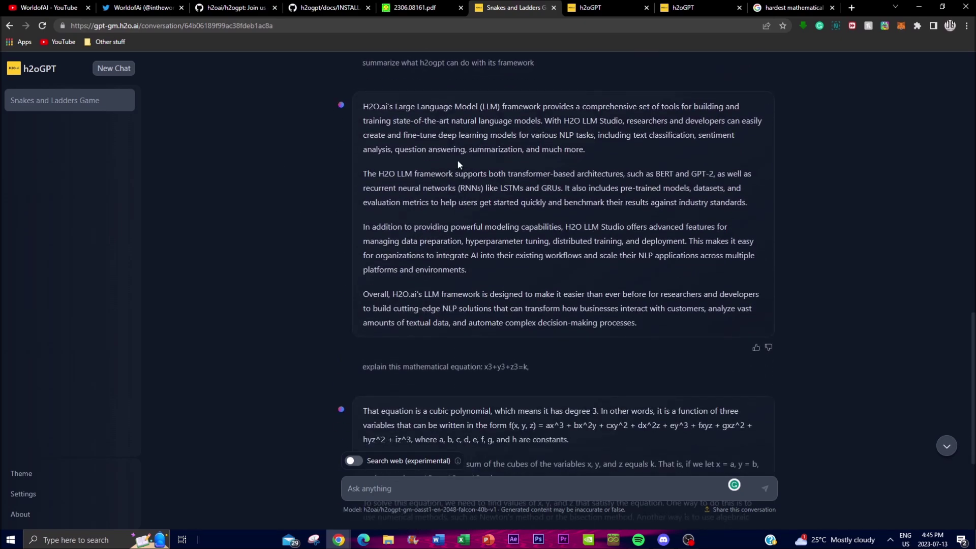
scroll(458, 162, down, 4)
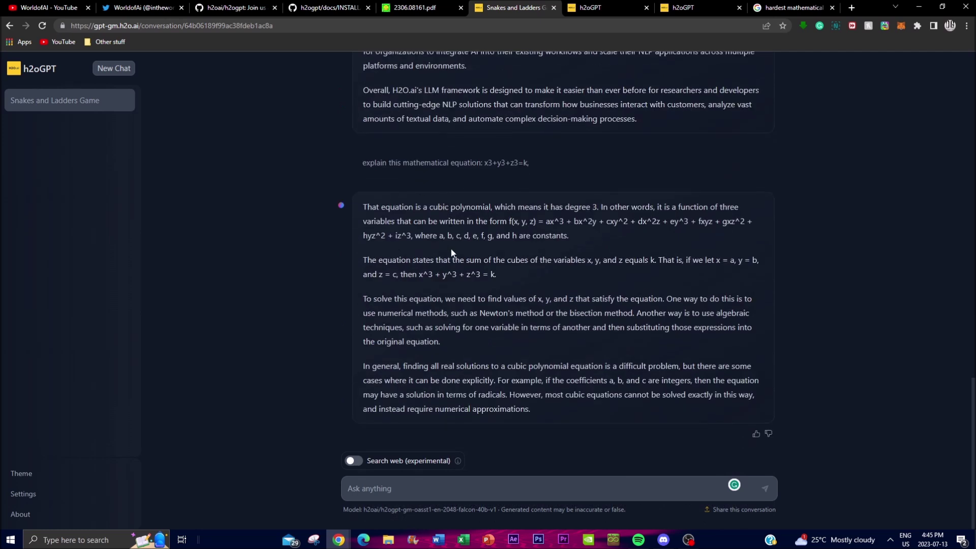
Send the prompt "write an email to my friend that I wont be coming to his wedding" and look back over the conversation
click(406, 492)
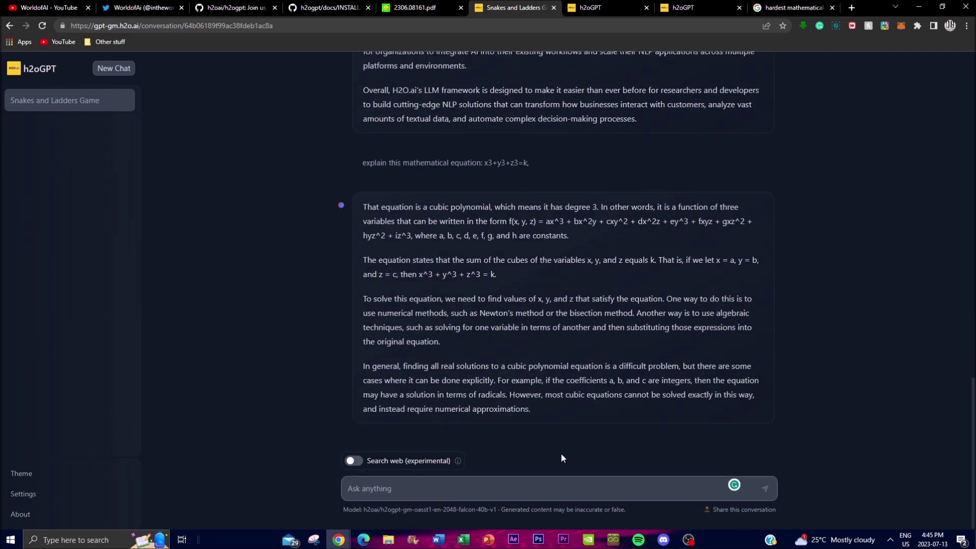
text(write an email to my friend that I wont be coming to his wedding)
key(Return)
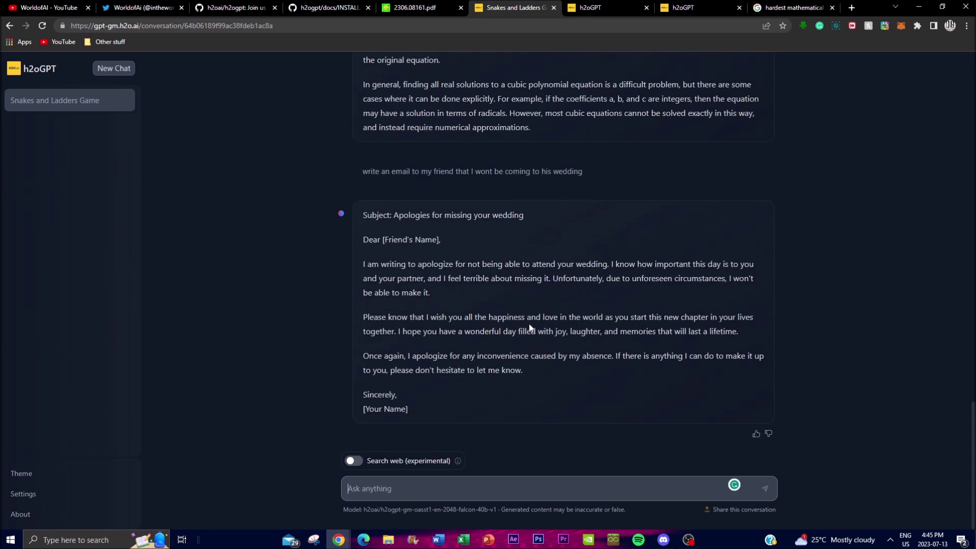
scroll(550, 351, up, 20)
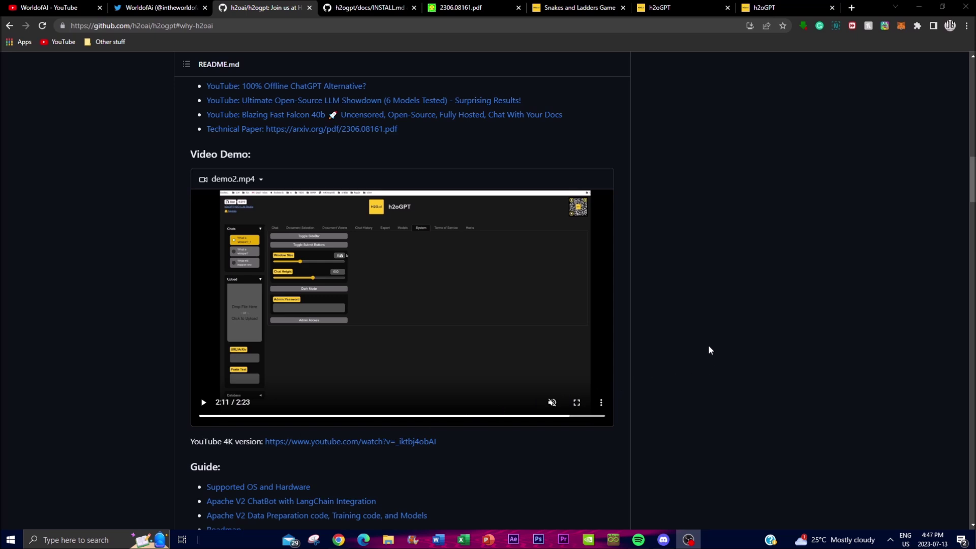
Switch to the multi-model demo at gpt.h2o.ai and submit "write me a simple code for a snakes and lader game" to all models
click(666, 7)
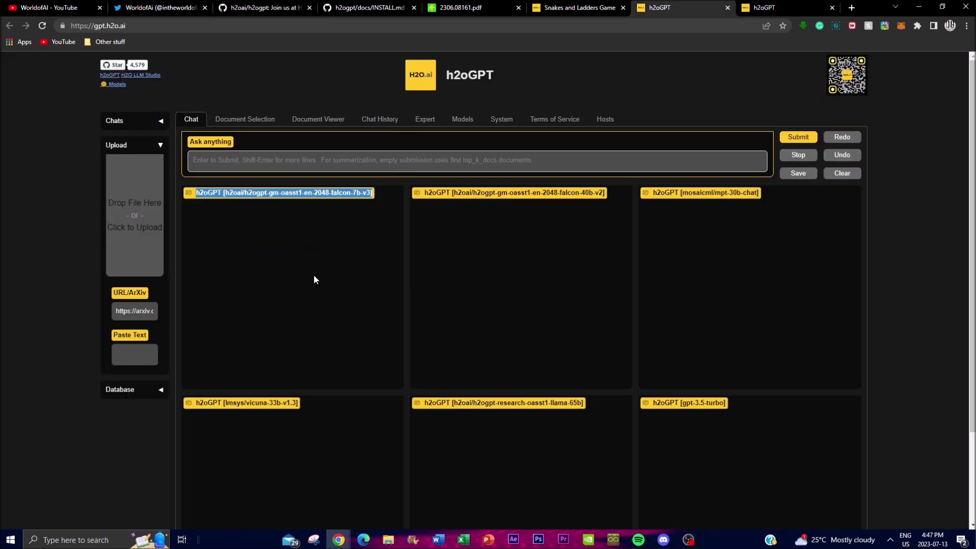
click(234, 199)
scroll(349, 370, down, 2)
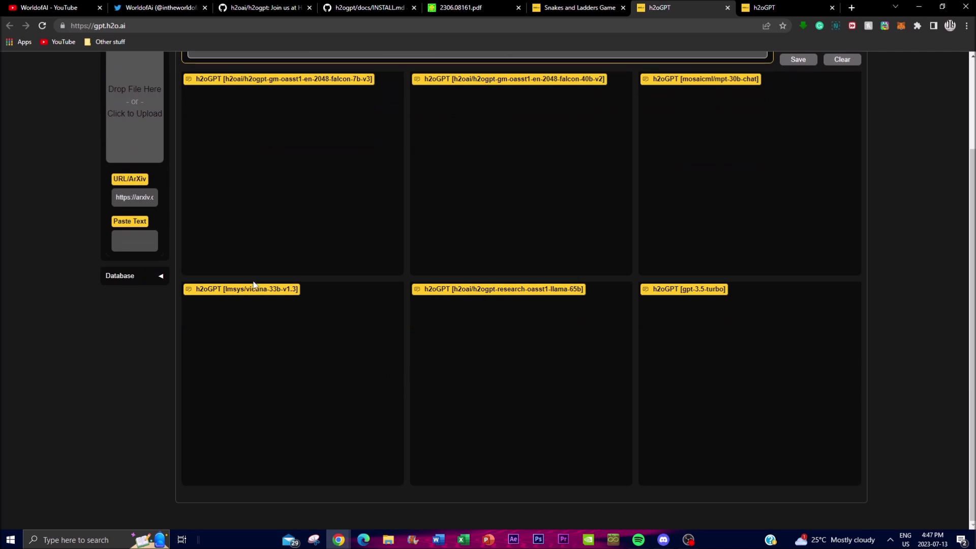
scroll(622, 292, up, 2)
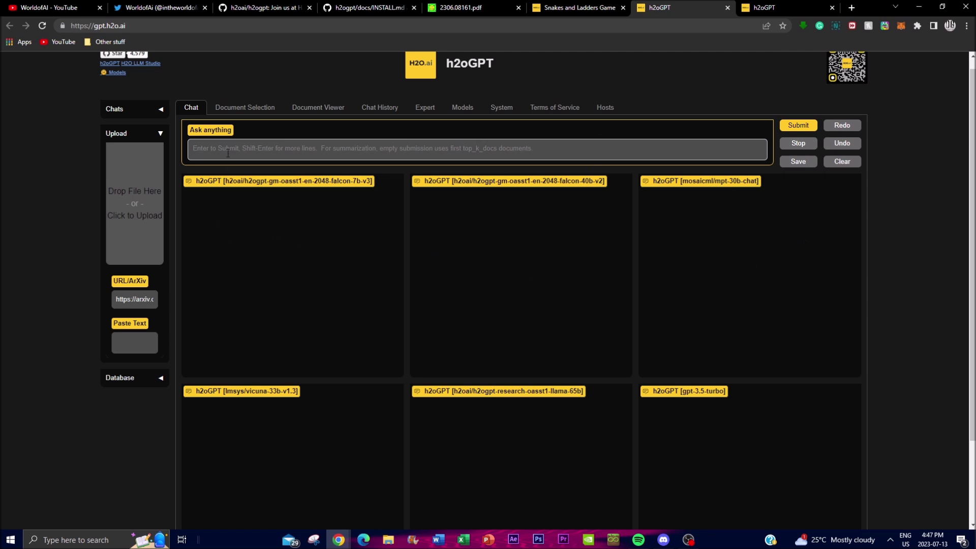
text(wite me a simple code)
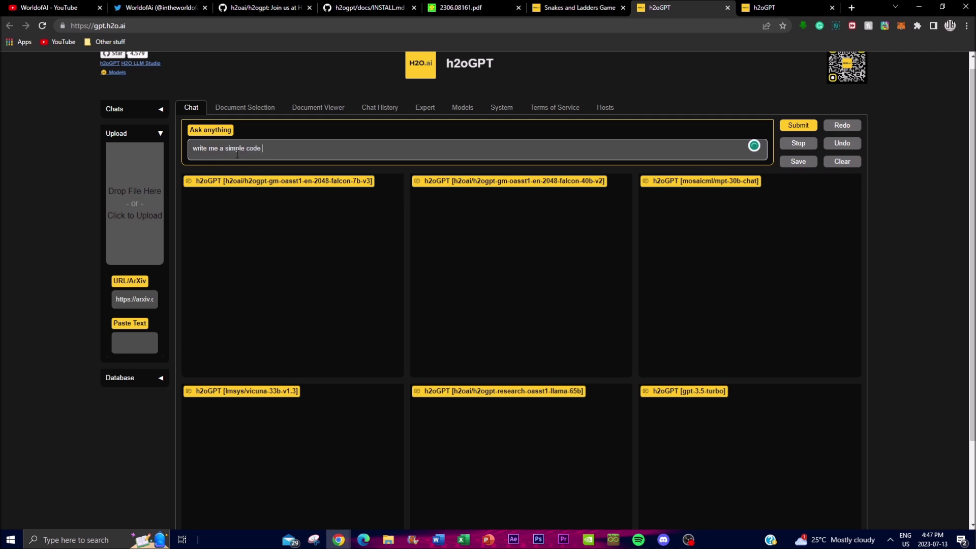
text(nakes and laders game)
key(Return)
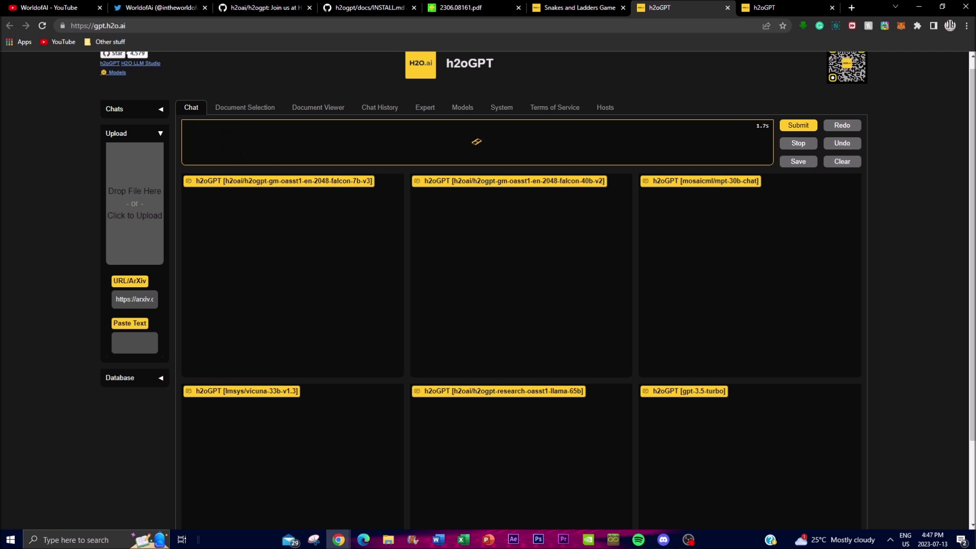
Compare the code answers of the six models side by side as they generate
mouse_move(326, 148)
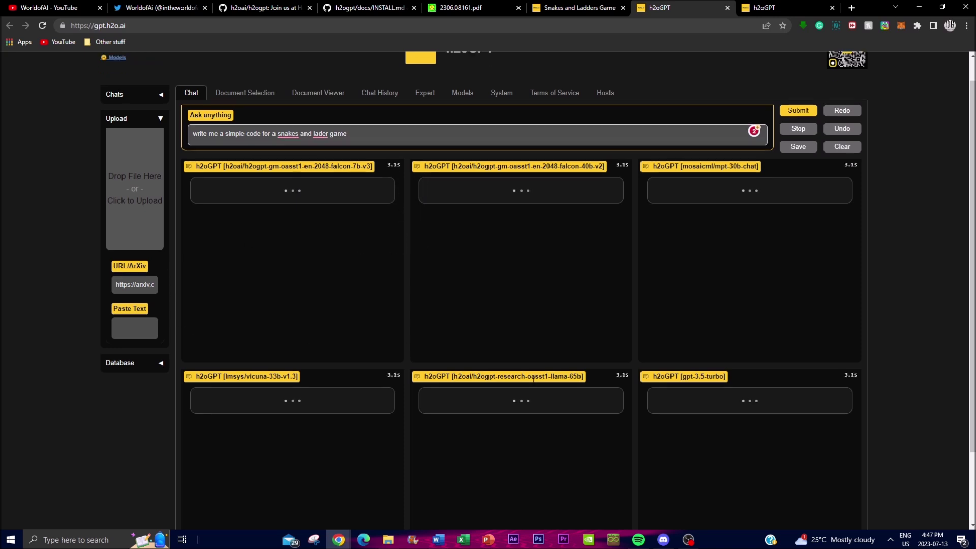
scroll(358, 263, down, 2)
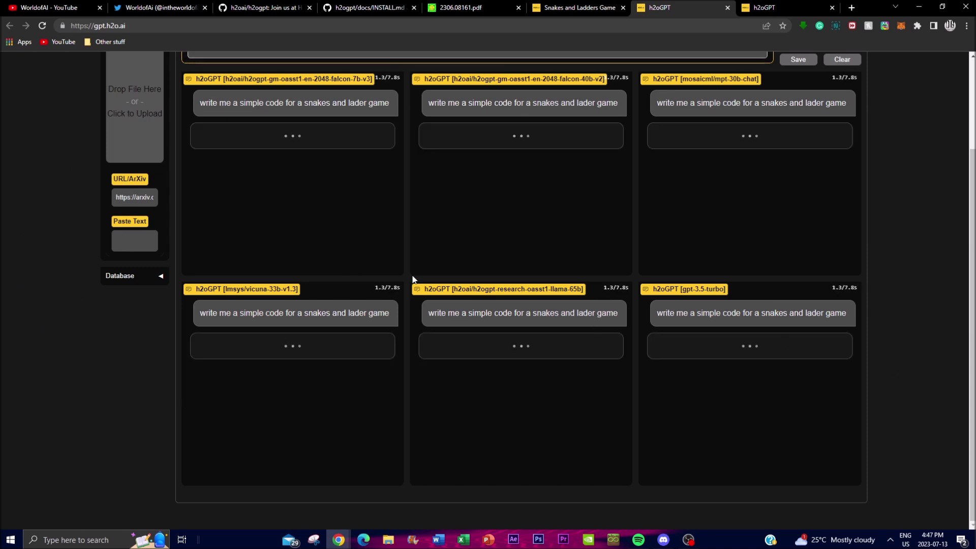
scroll(270, 267, up, 3)
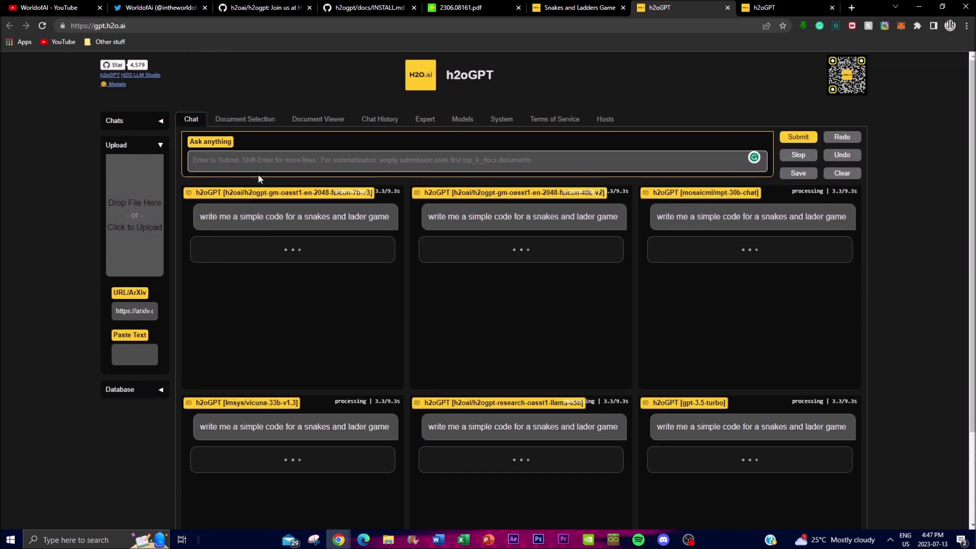
scroll(234, 323, down, 3)
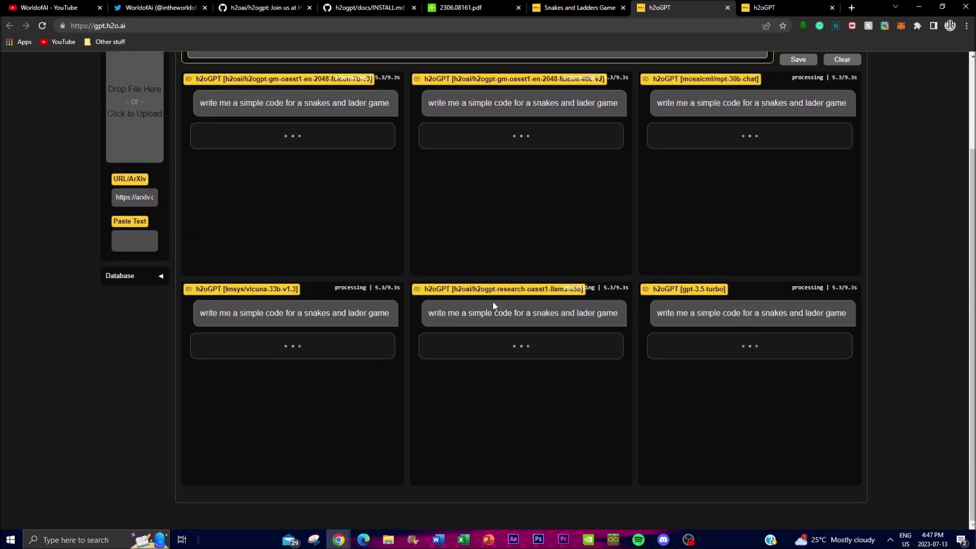
scroll(250, 305, up, 1)
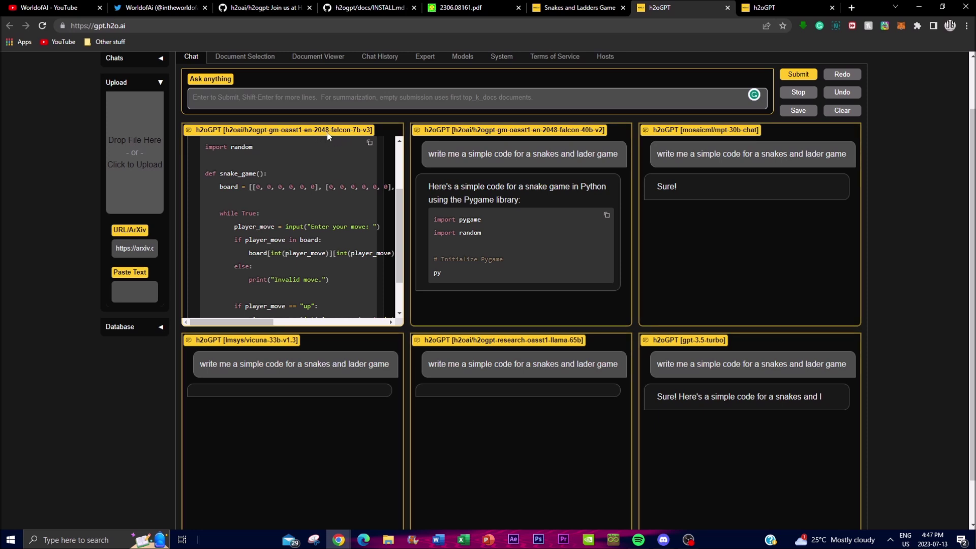
scroll(462, 243, down, 1)
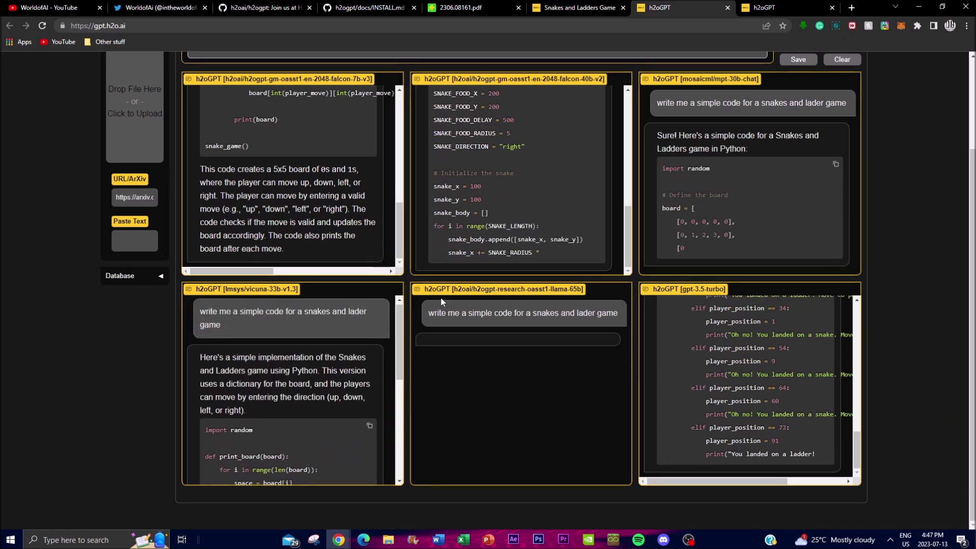
scroll(365, 335, up, 1)
scroll(365, 335, up, 1)
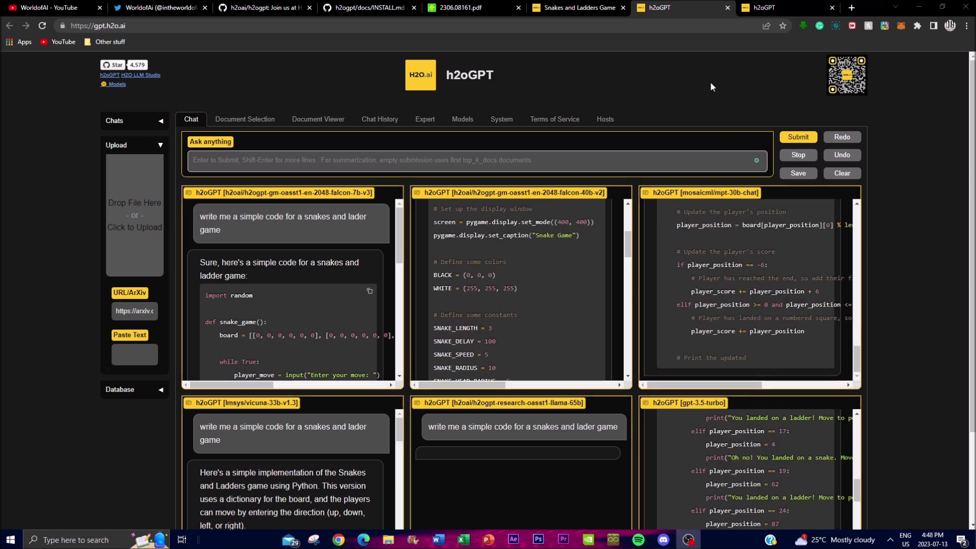
Look at the falcon.h2o.ai demo, consult the installation guide and the README's guide list, and return to the demo
click(758, 6)
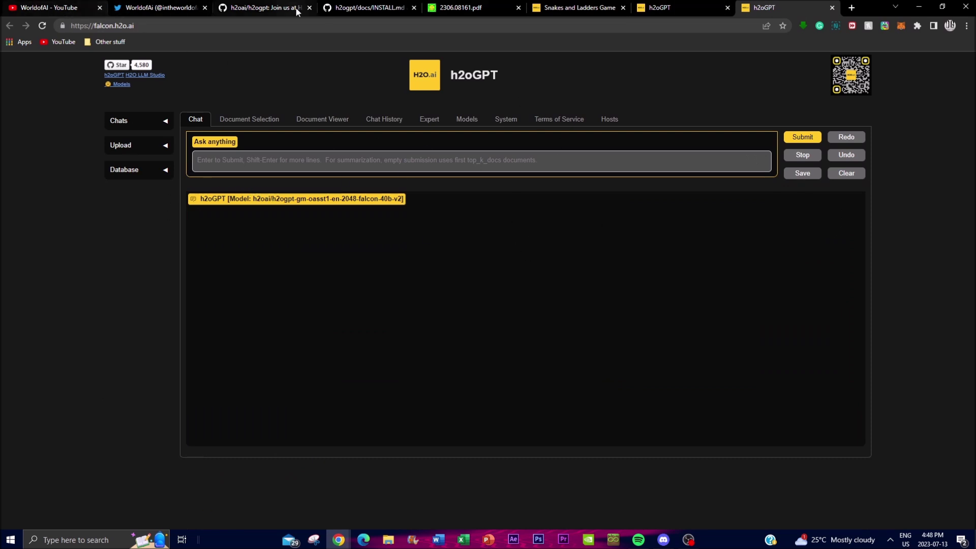
click(345, 6)
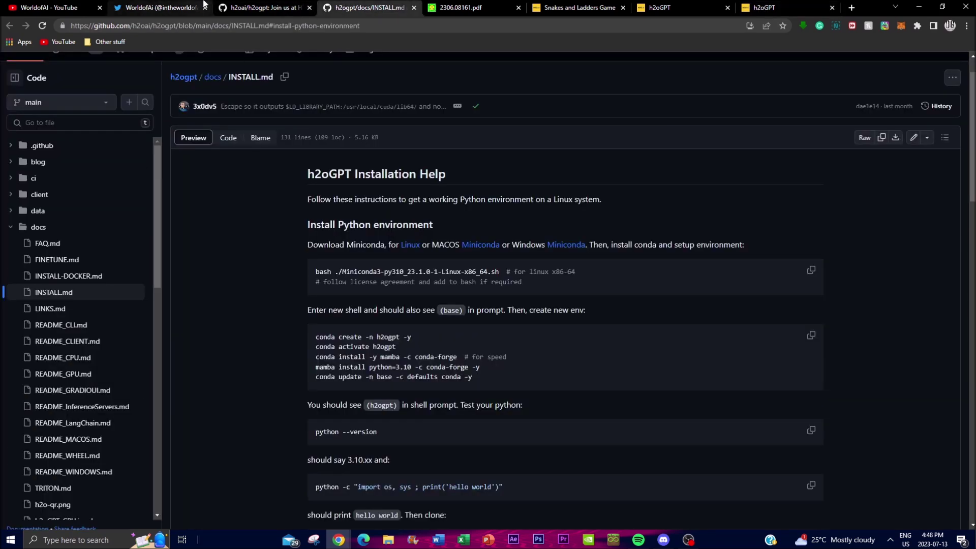
click(257, 7)
scroll(251, 351, down, 5)
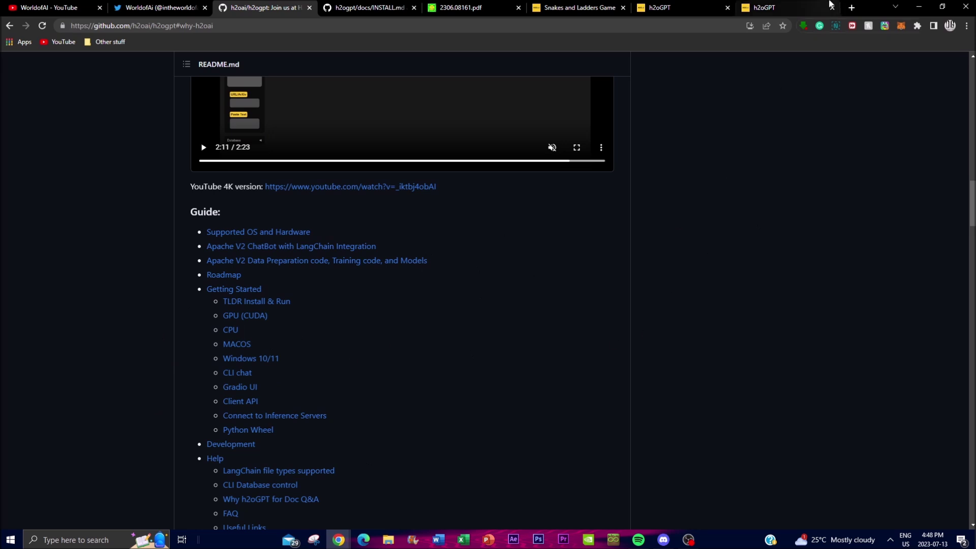
click(814, 7)
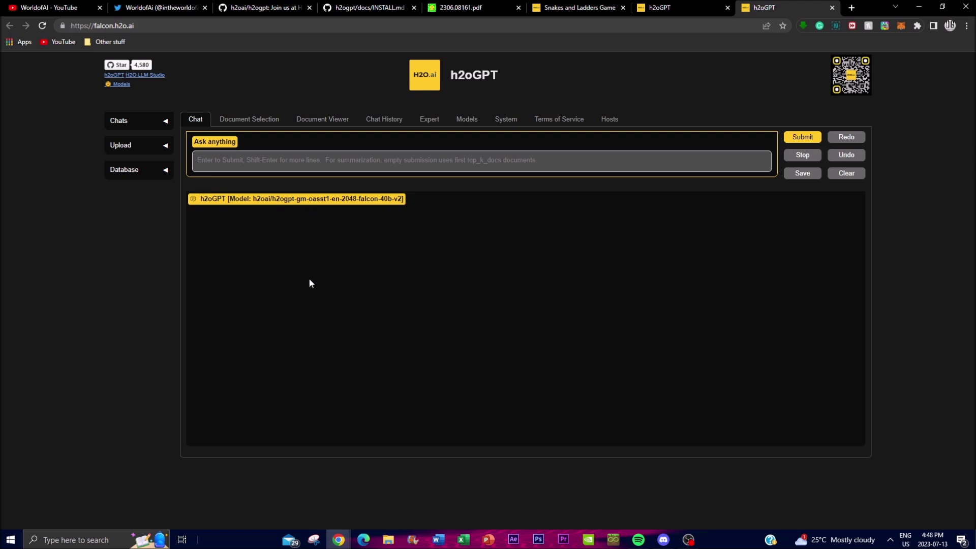
Open the document selection of the gpt.h2o.ai demo and update its interface with the documents from the database
click(658, 7)
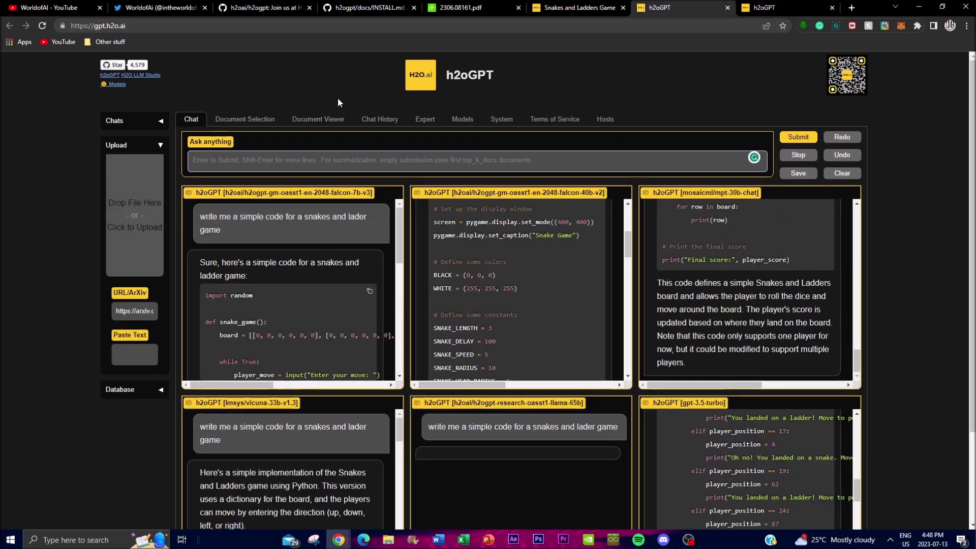
click(248, 119)
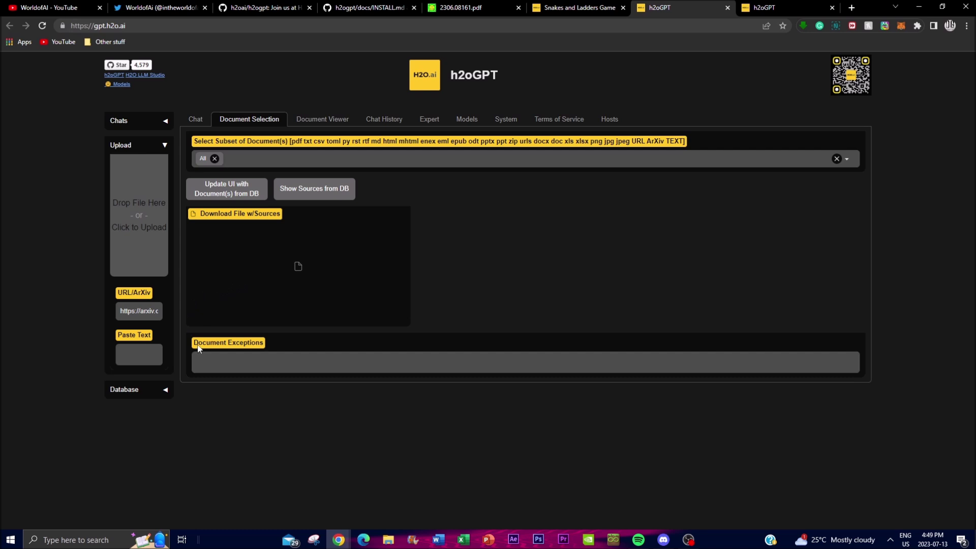
click(222, 182)
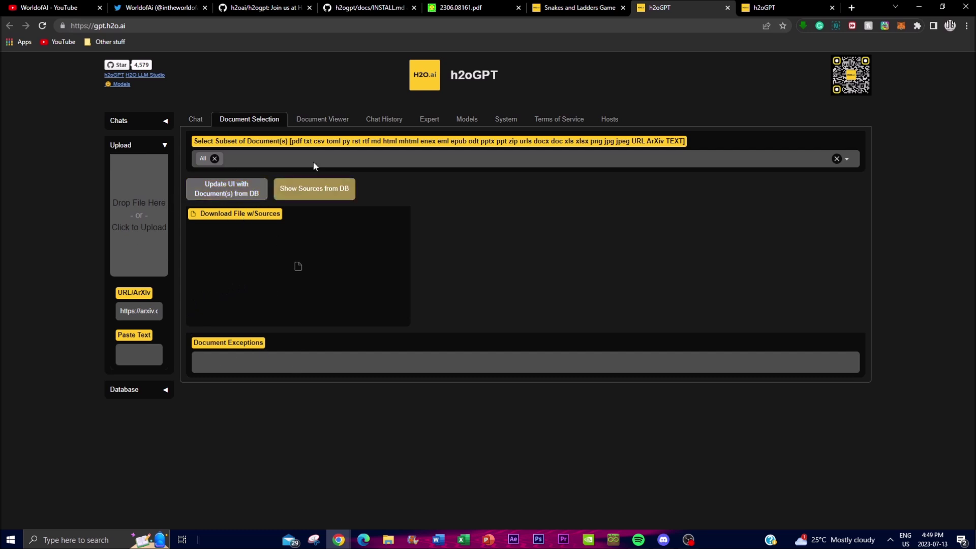
Review the demo's document viewer, chat history and expert generation settings, including sampling, output length and document chunking options
click(323, 120)
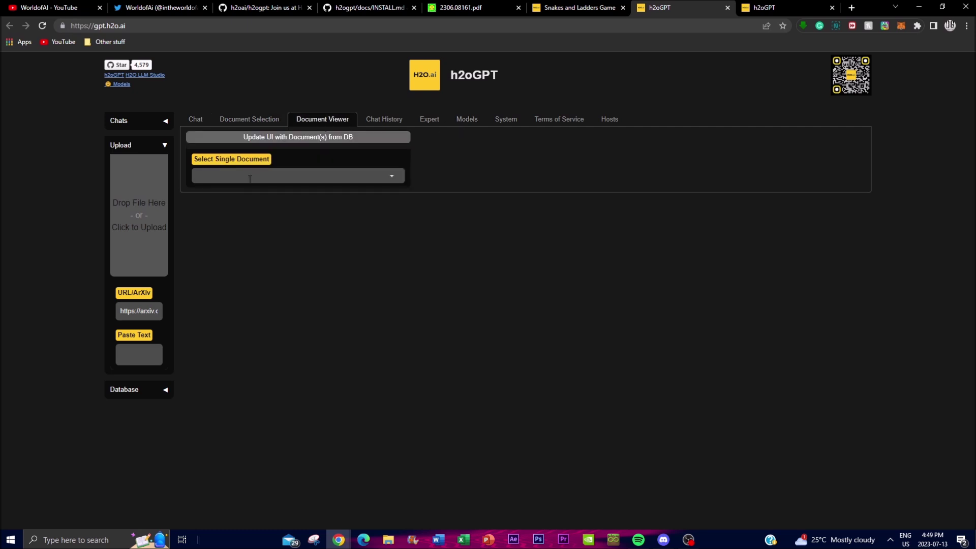
click(391, 122)
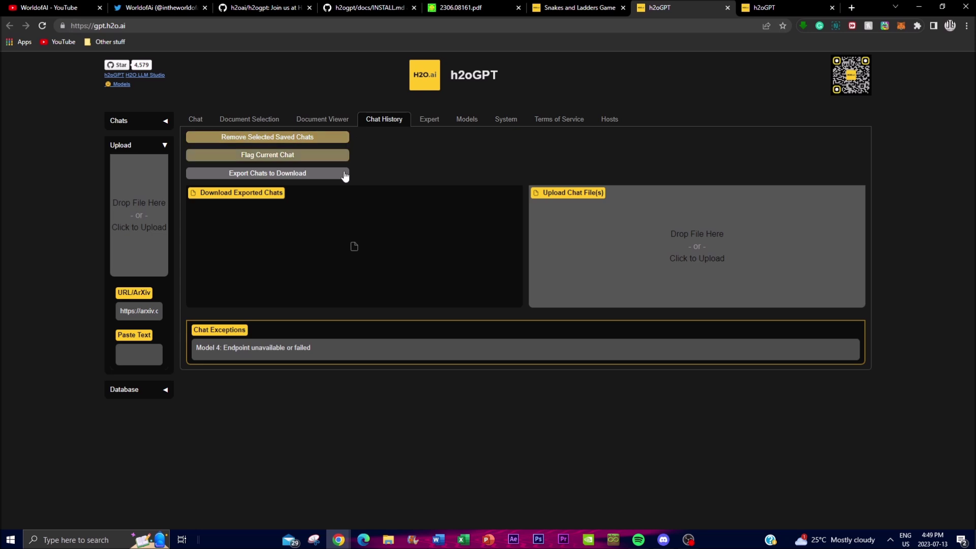
click(427, 124)
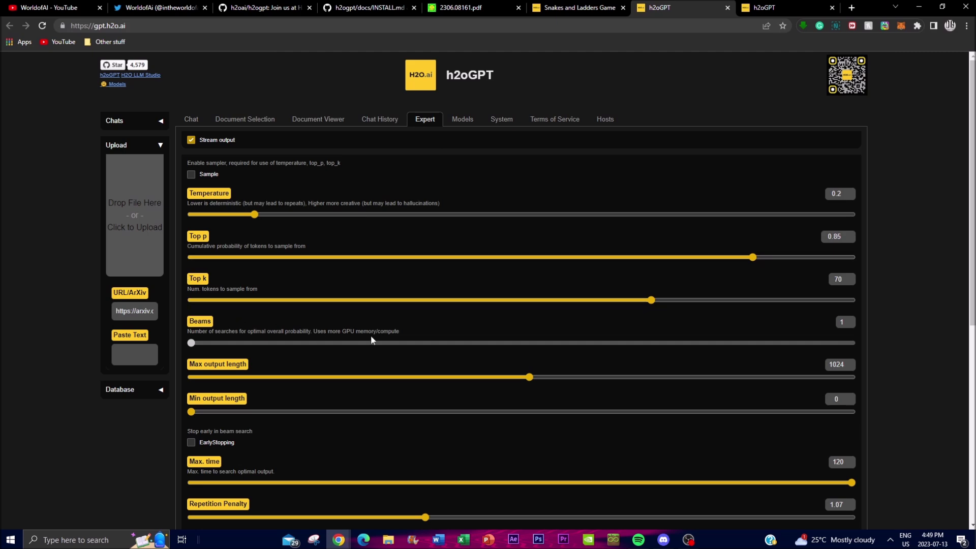
scroll(362, 318, down, 7)
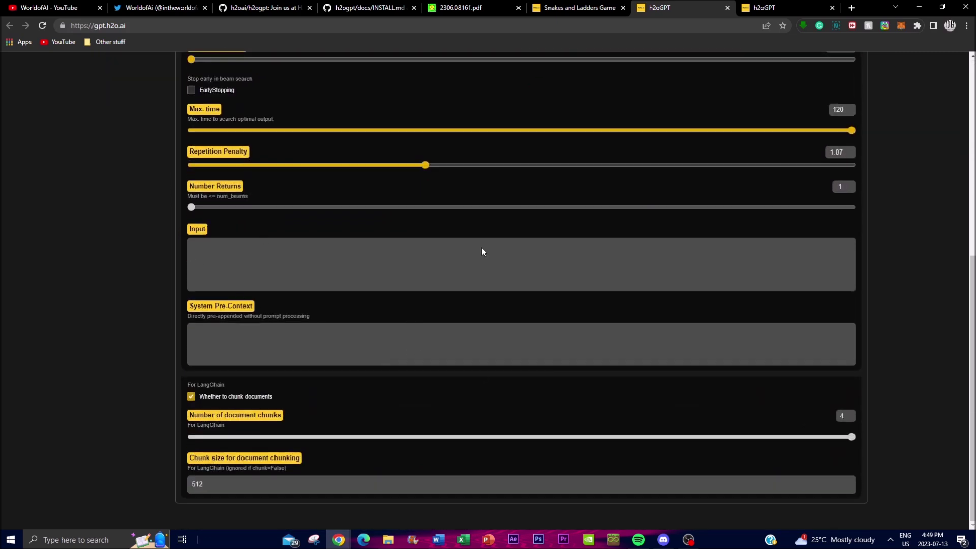
scroll(481, 249, up, 7)
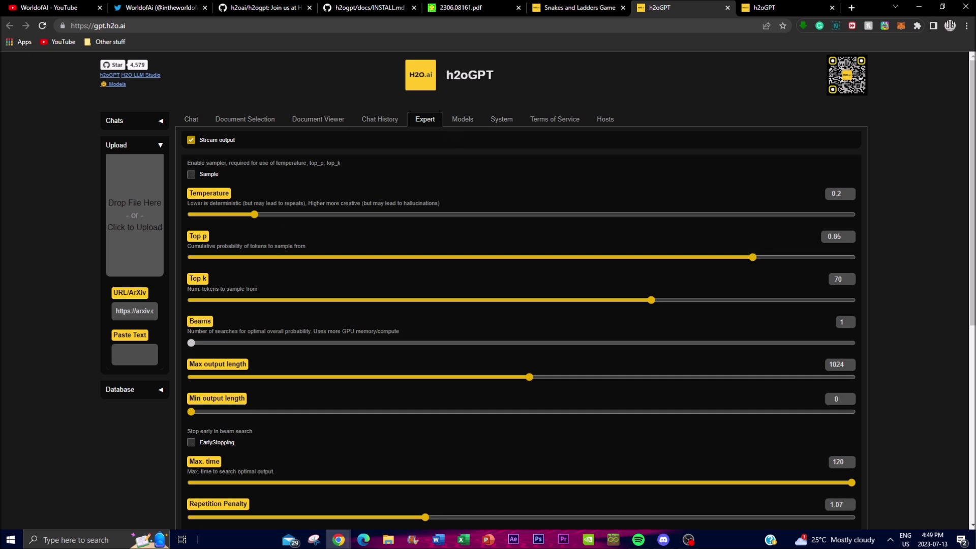
Revisit the h2oGPT paper, the INSTALL.md installation help and the guide list in the GitHub README
key(ctrl+5)
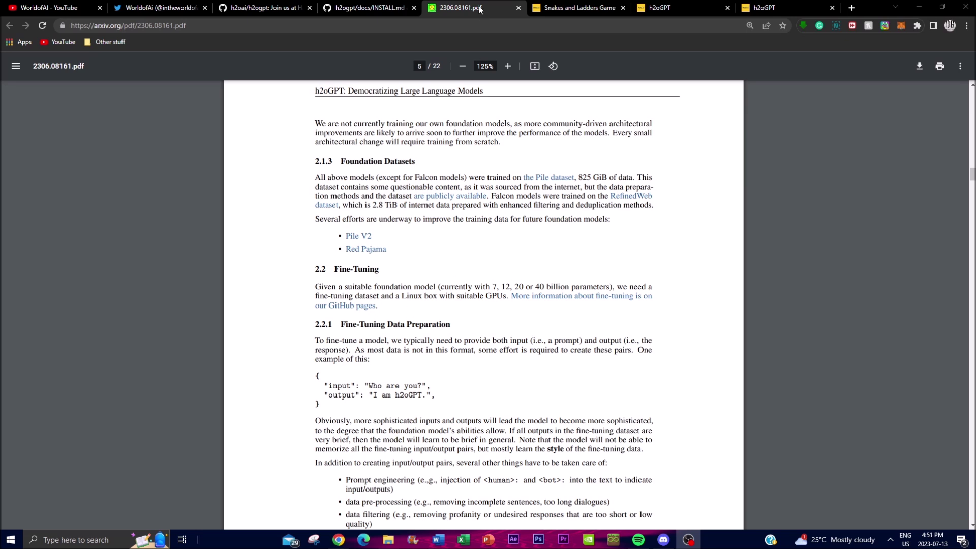
click(404, 6)
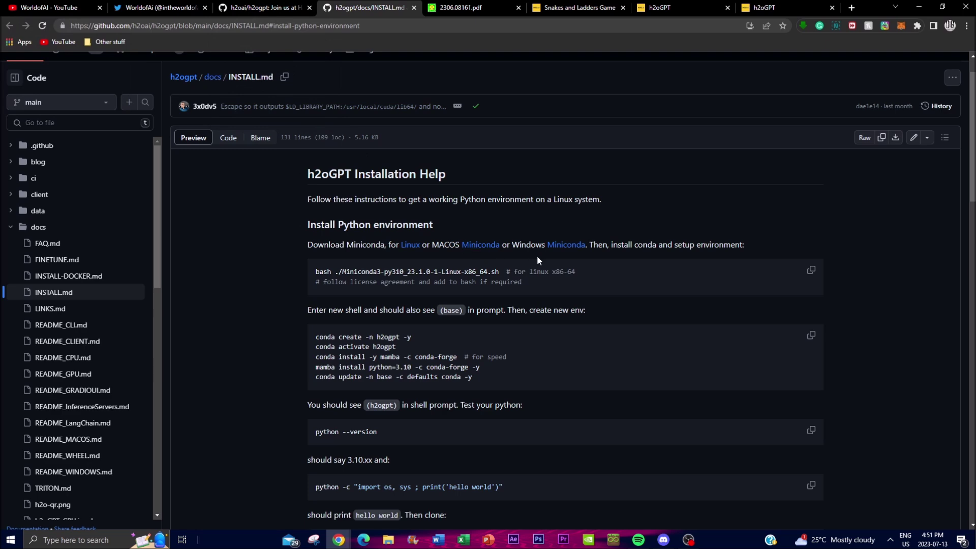
click(269, 8)
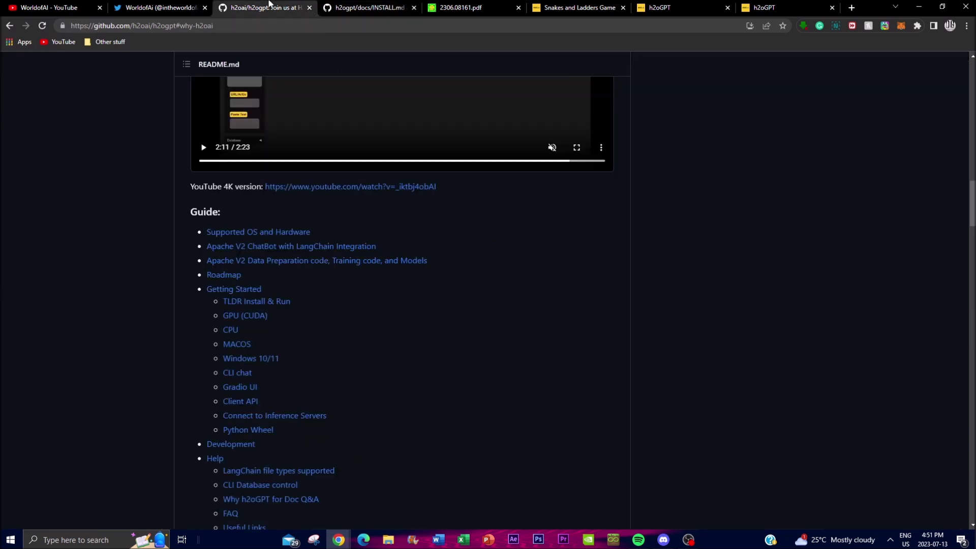
Show the WorldofAI Twitter profile and browse the latest videos on the WorldofAI YouTube channel
click(131, 9)
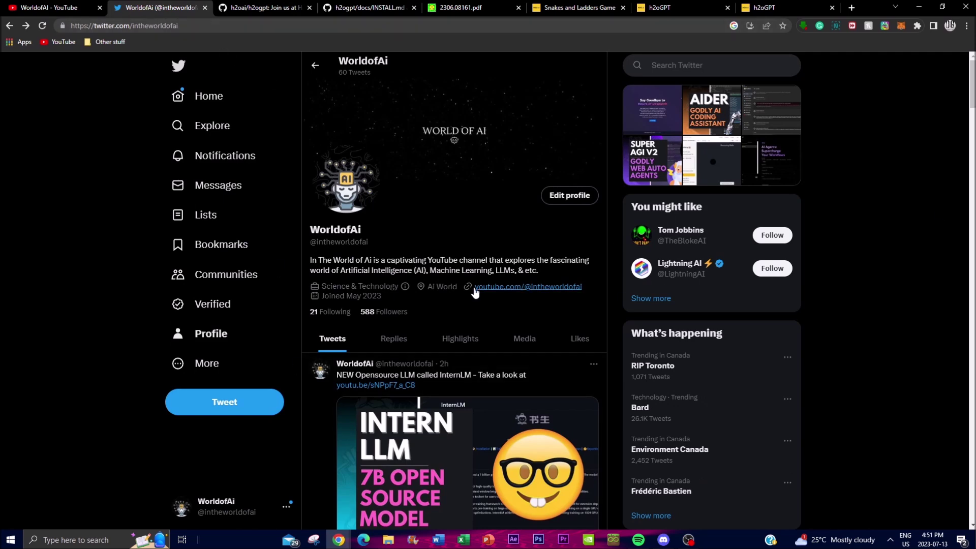
click(49, 7)
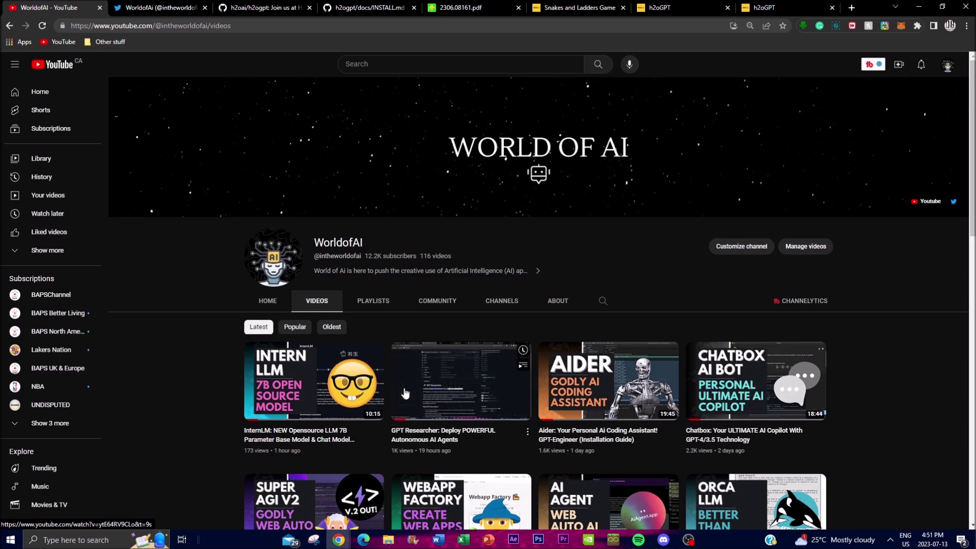
scroll(403, 375, down, 7)
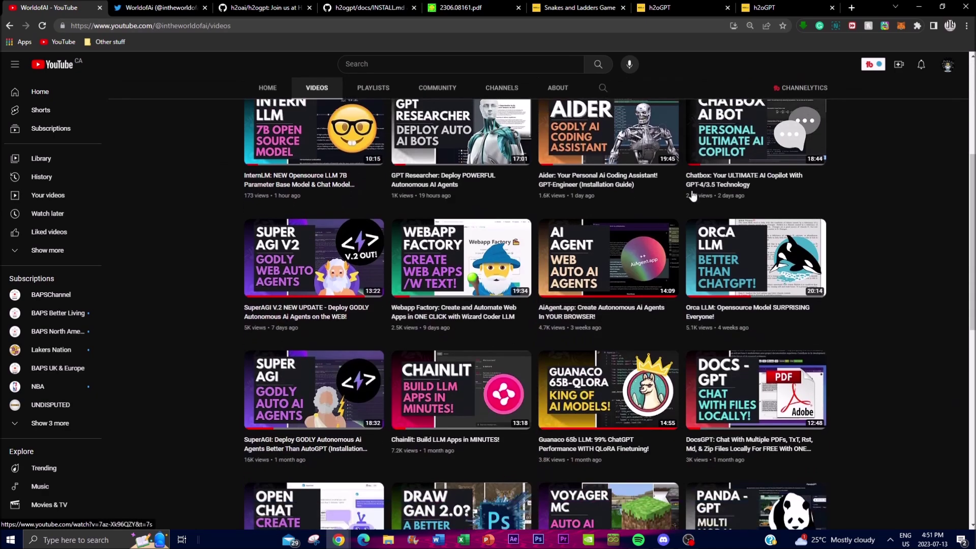
scroll(434, 282, down, 4)
scroll(390, 341, up, 7)
scroll(391, 340, up, 4)
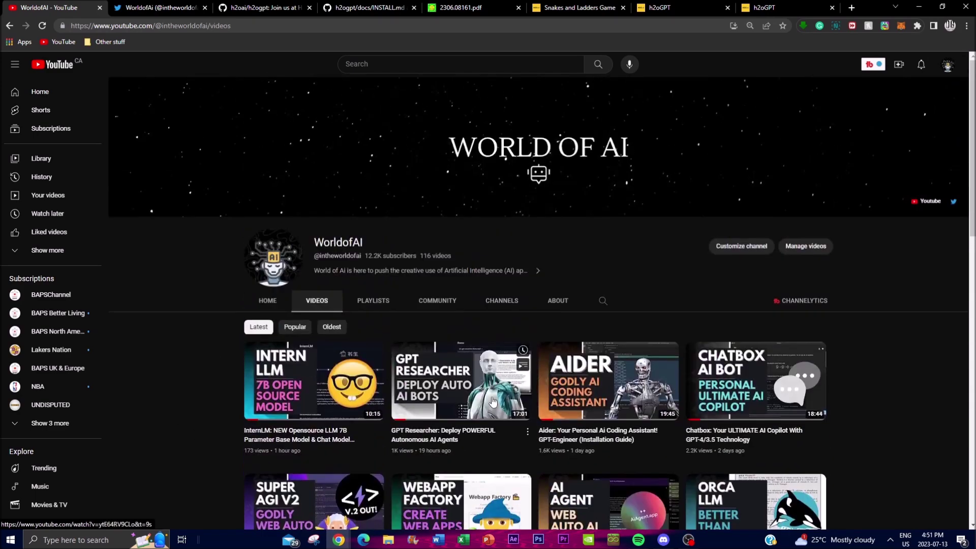